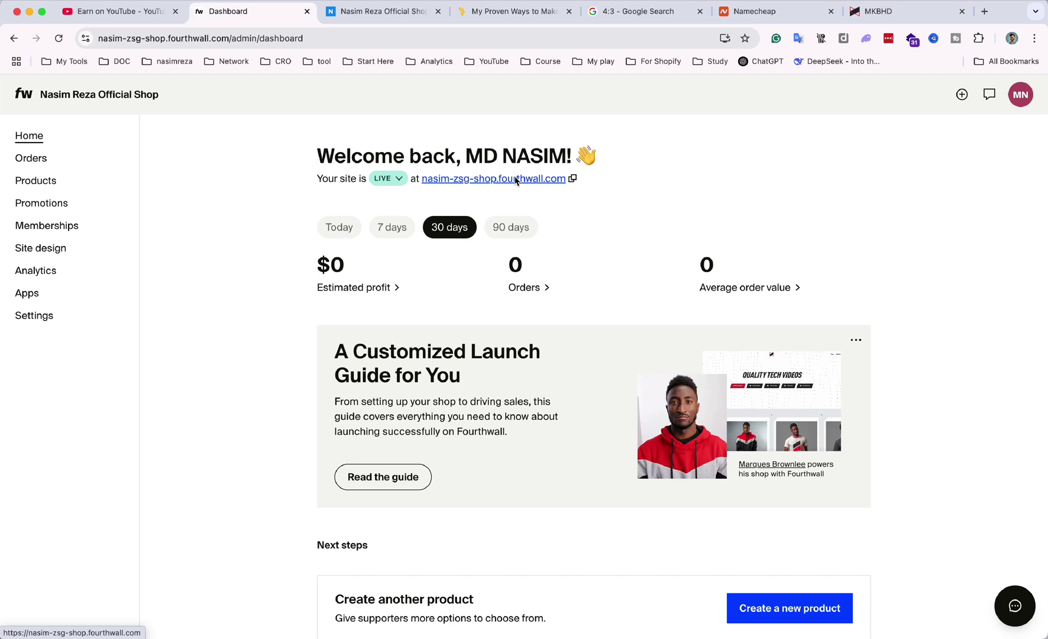
# Open nasim-zsg-shop.fourthwall.com in a new tab and scroll through the storefront.
pyautogui.click(515, 180)
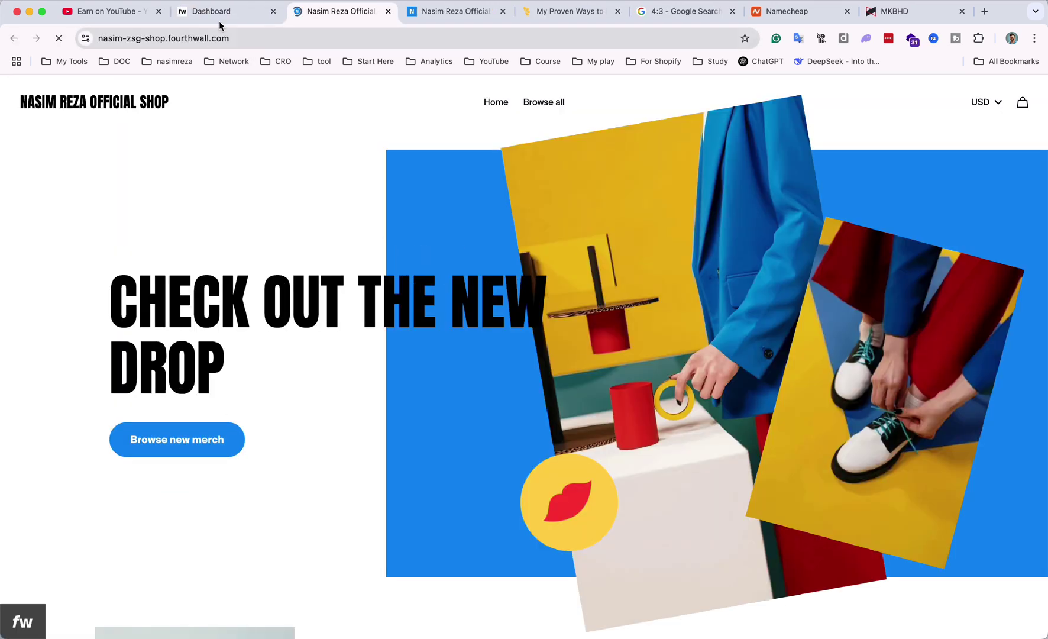
pyautogui.scroll(-15, 278, 187)
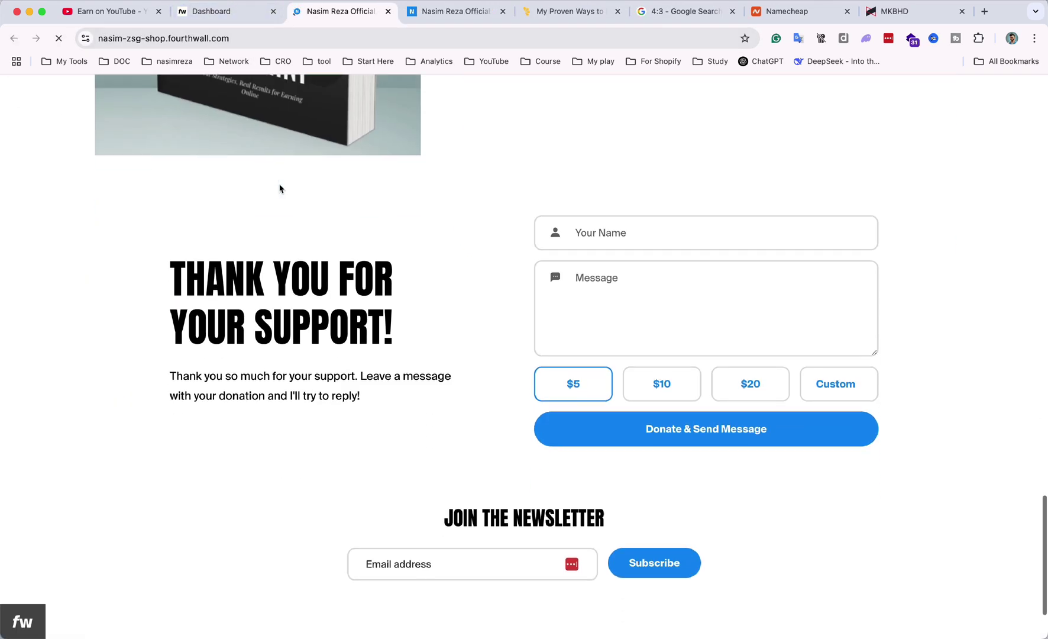
pyautogui.scroll(5, 280, 188)
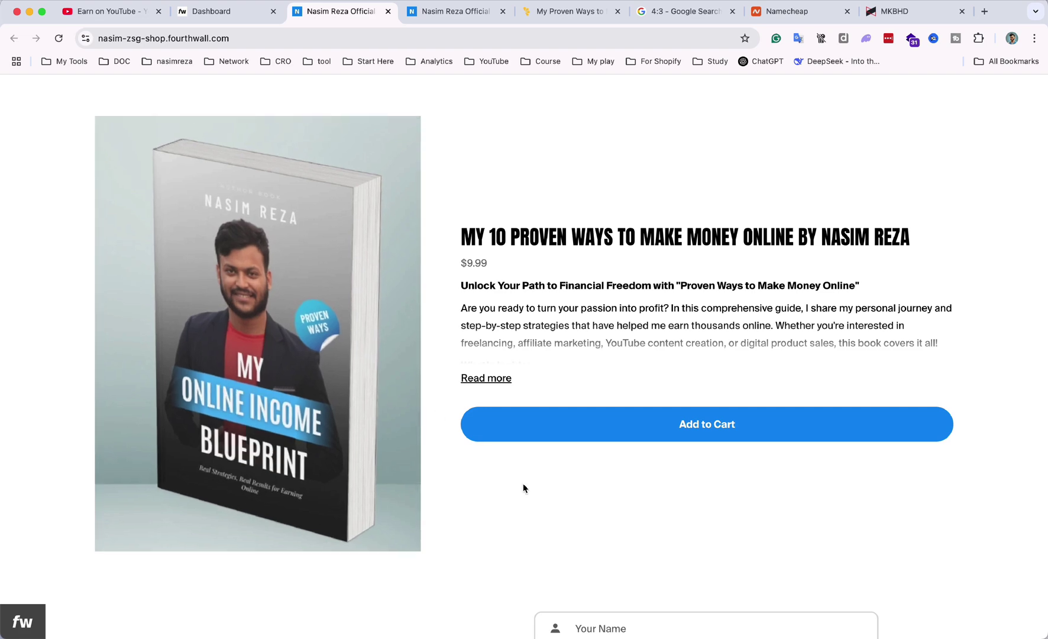
pyautogui.scroll(-8, 524, 487)
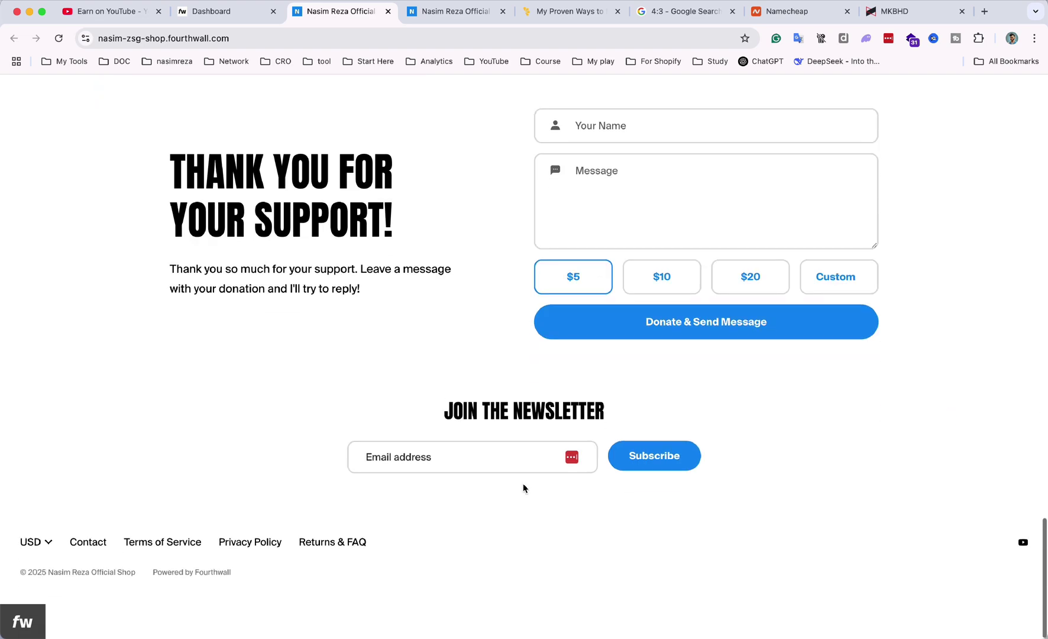
# Try the $10, $20 and Custom donation amounts, then return to the top.
pyautogui.click(674, 283)
pyautogui.click(743, 277)
pyautogui.click(842, 272)
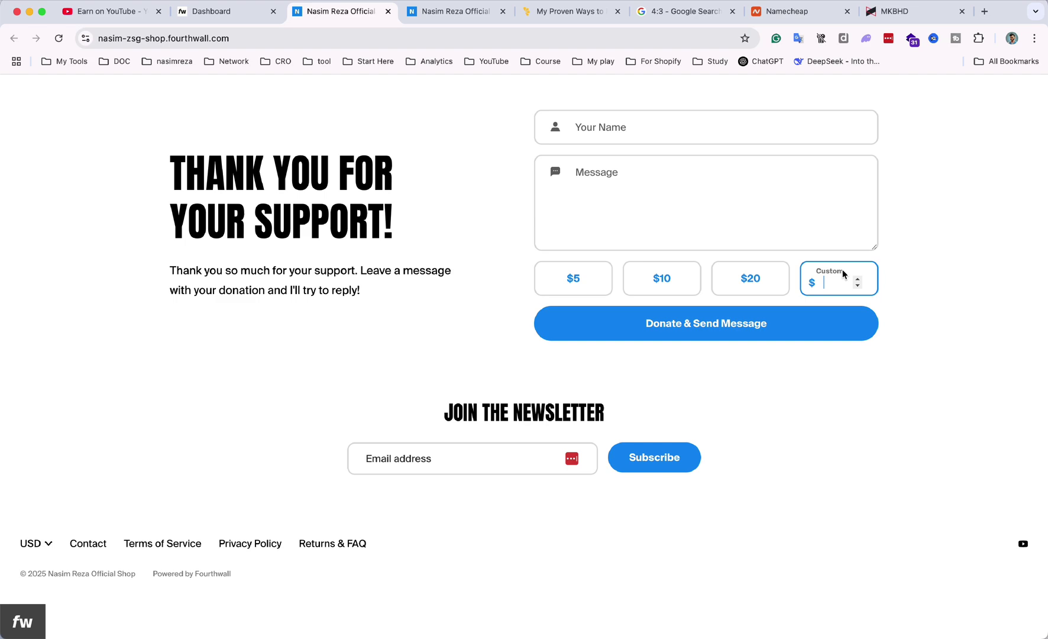
pyautogui.click(975, 332)
pyautogui.scroll(15, 976, 332)
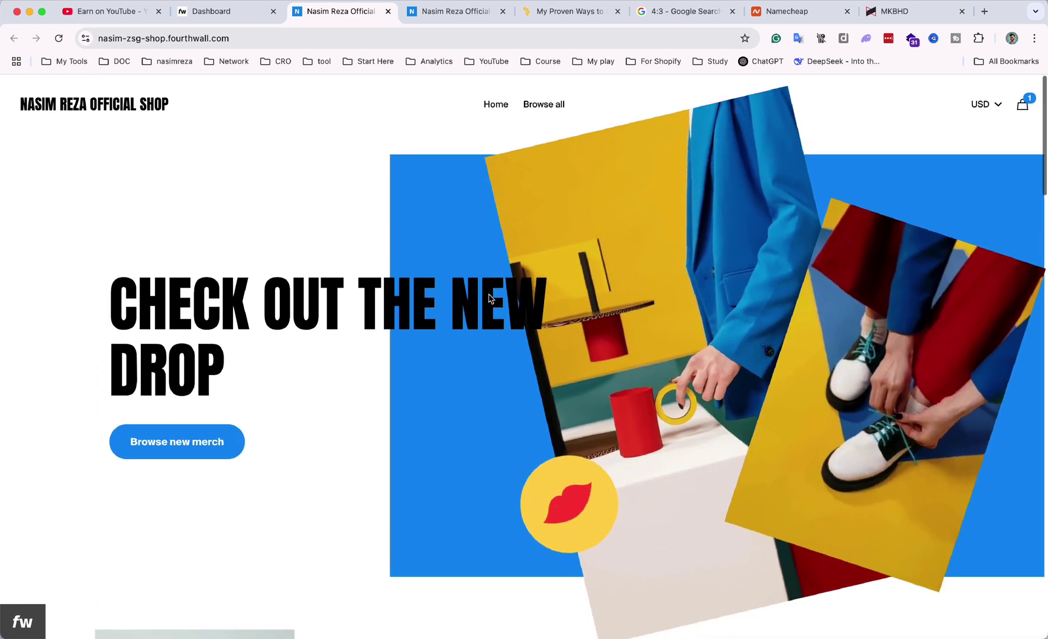
# From the Dashboard, go to Settings > Domain and start Connect domain.
pyautogui.click(213, 20)
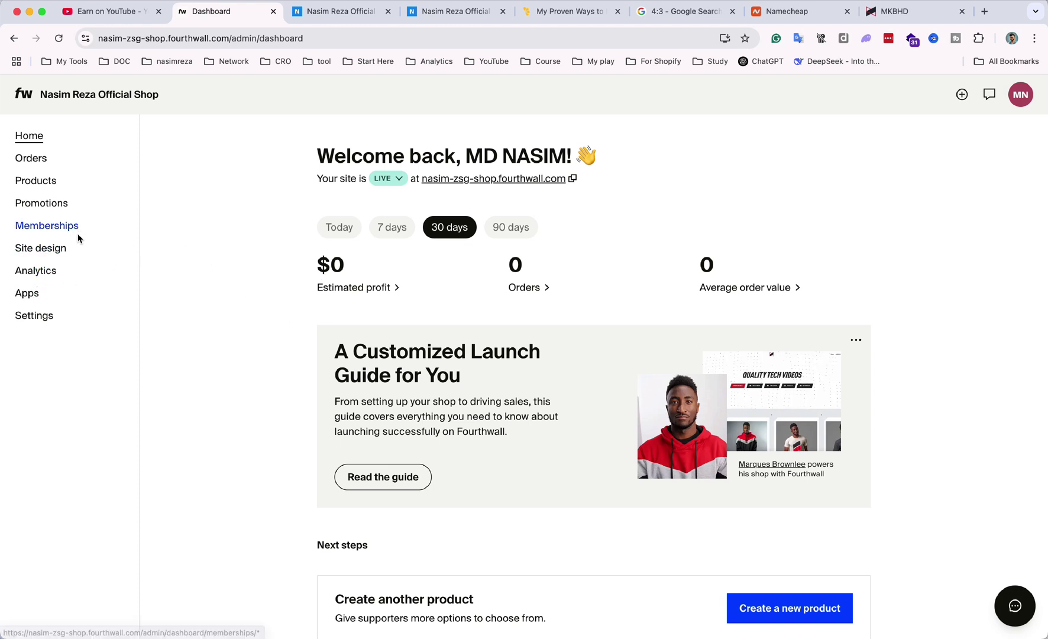
pyautogui.click(35, 319)
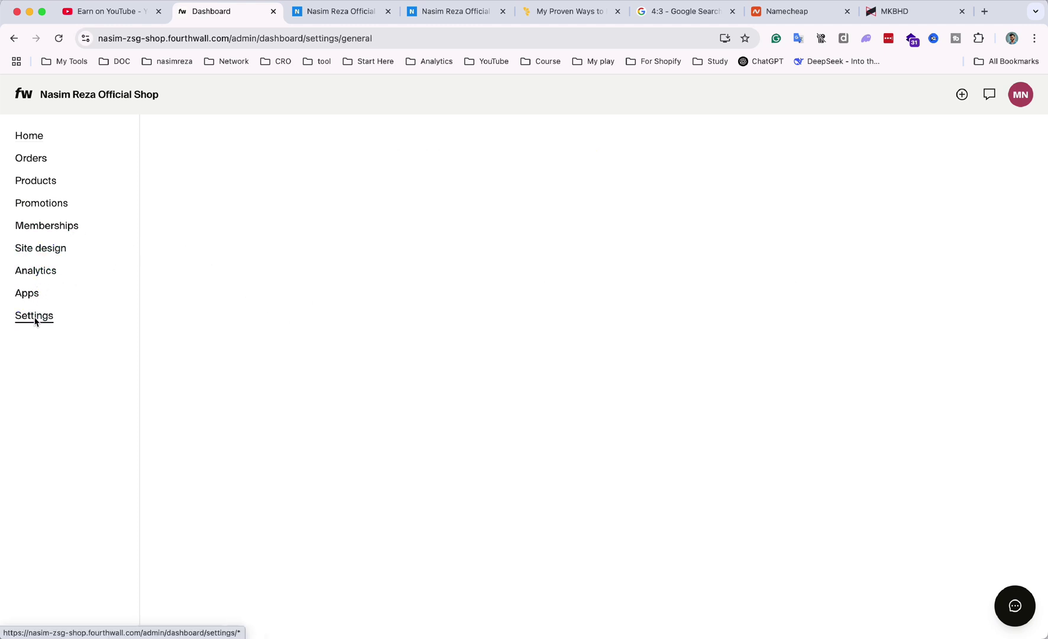
pyautogui.click(378, 269)
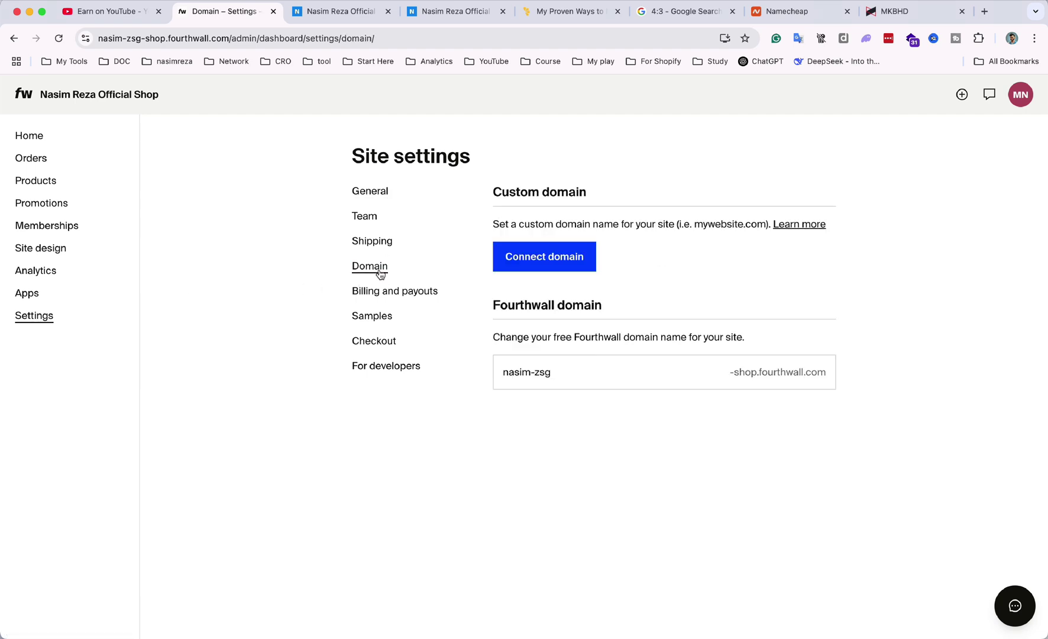
pyautogui.click(573, 262)
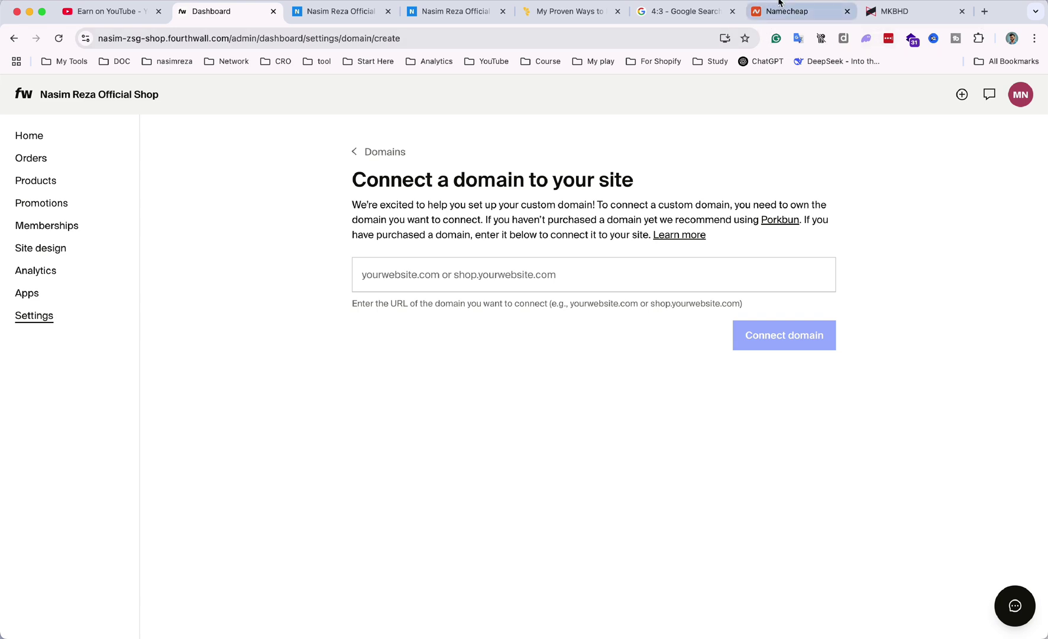
# In a new tab, go to Namecheap's domain search and add 'shop.' before the searched name.
pyautogui.press('cmd+t')
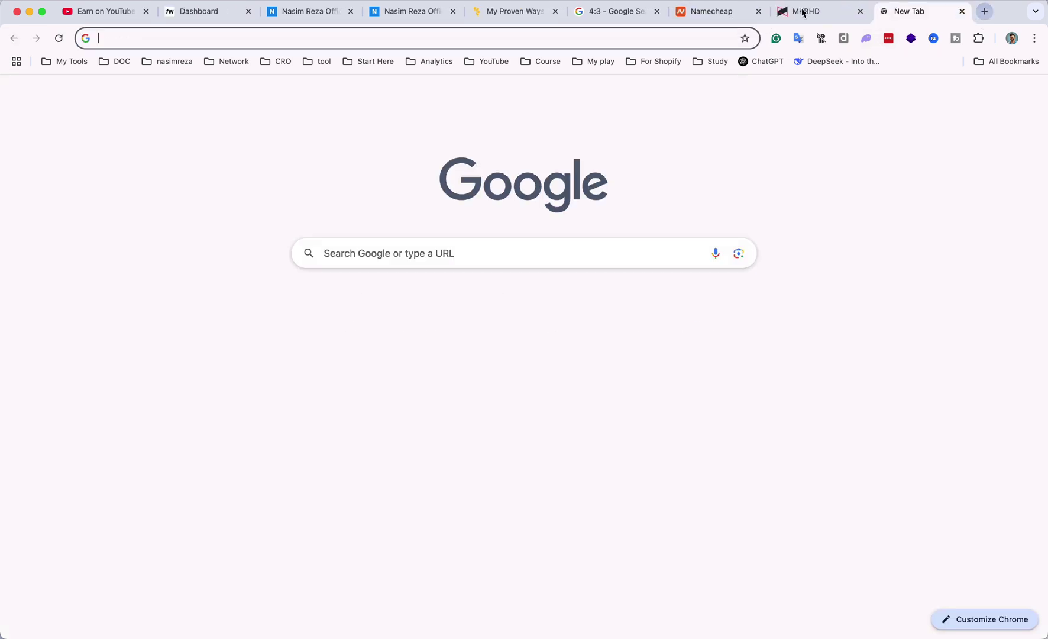
pyautogui.click(706, 12)
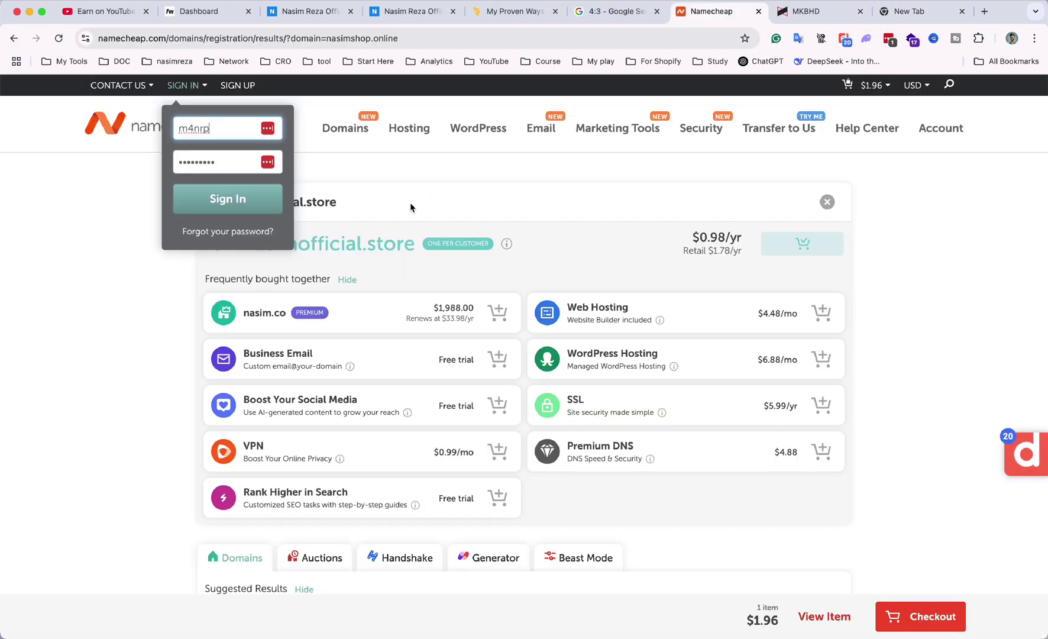
pyautogui.click(419, 205)
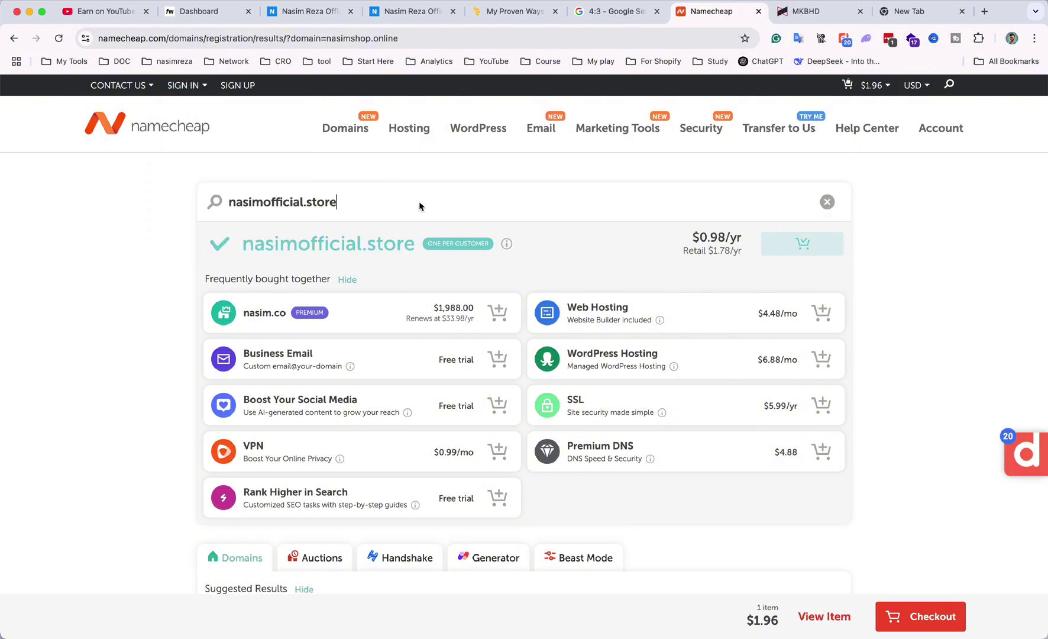
pyautogui.click(231, 207)
pyautogui.write('shop')
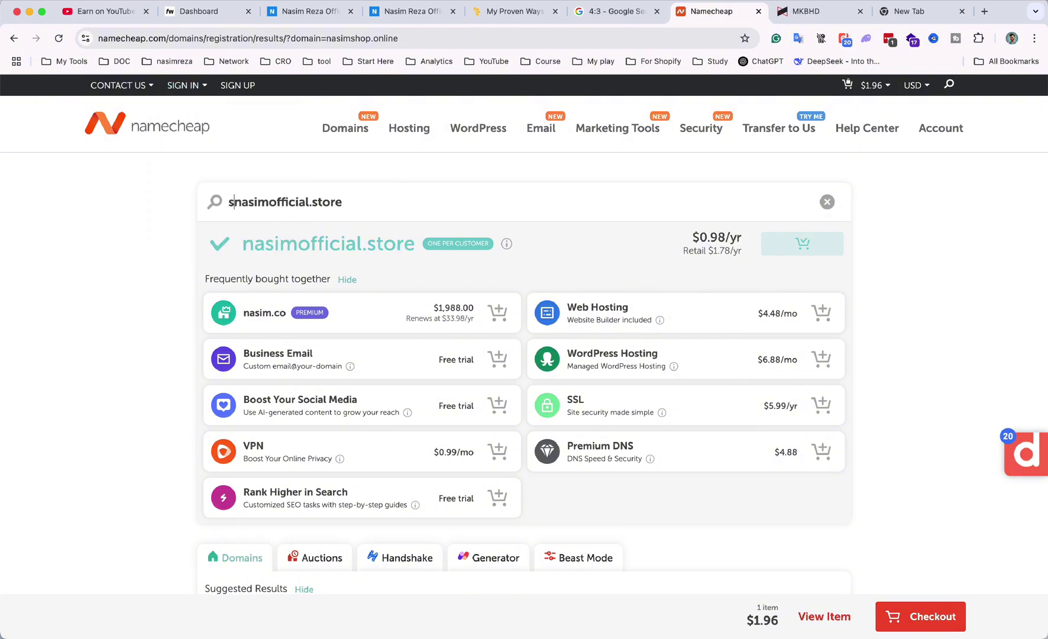
pyautogui.write('.')
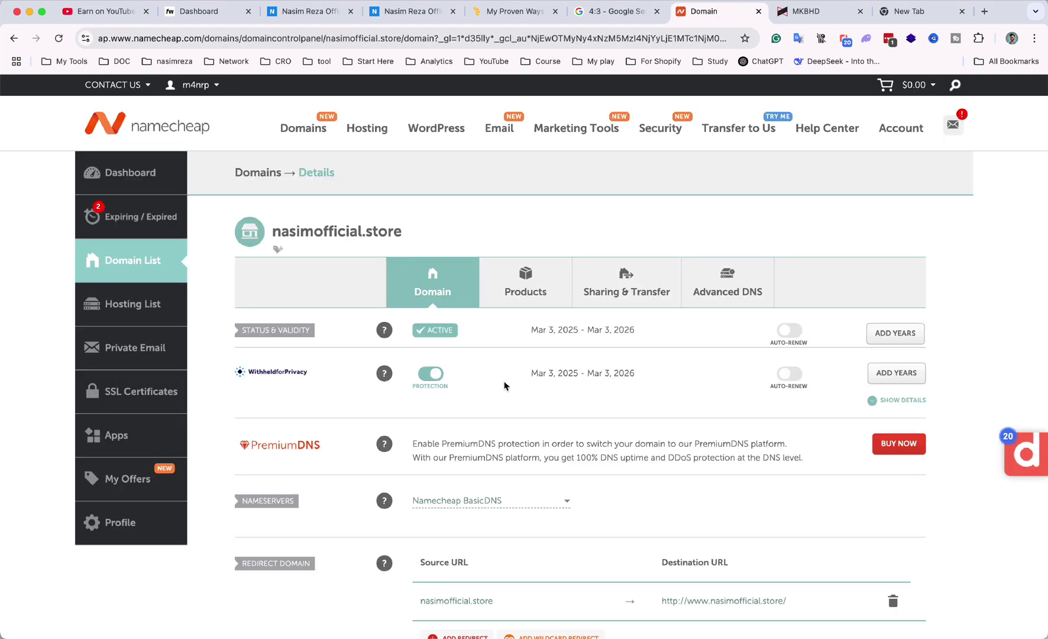
# Open Advanced DNS for nasimofficial.store and copy the domain name.
pyautogui.scroll(-2, 596, 461)
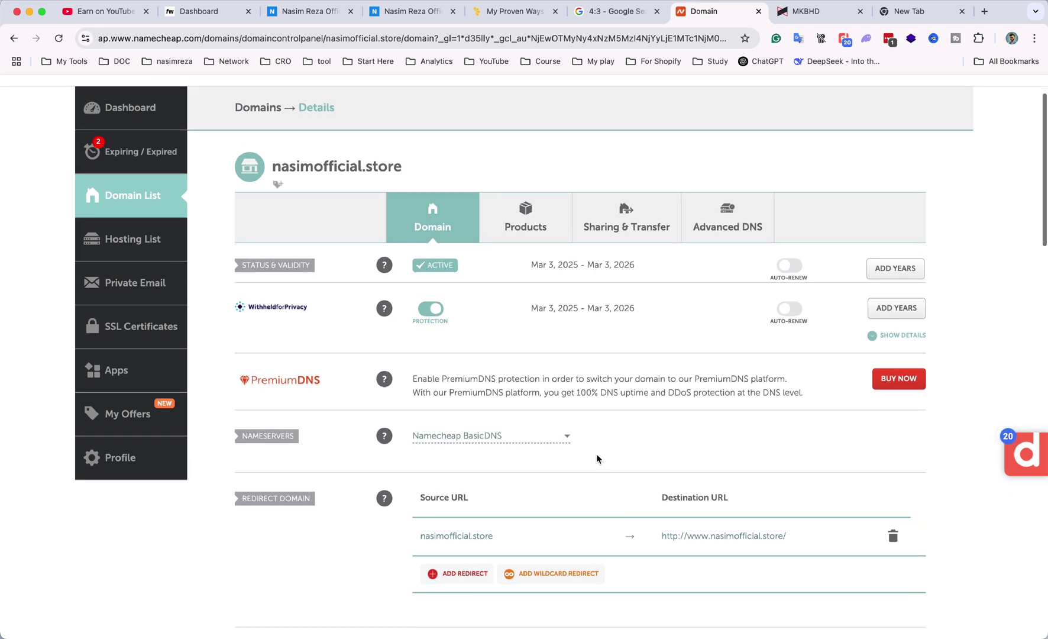
pyautogui.click(728, 229)
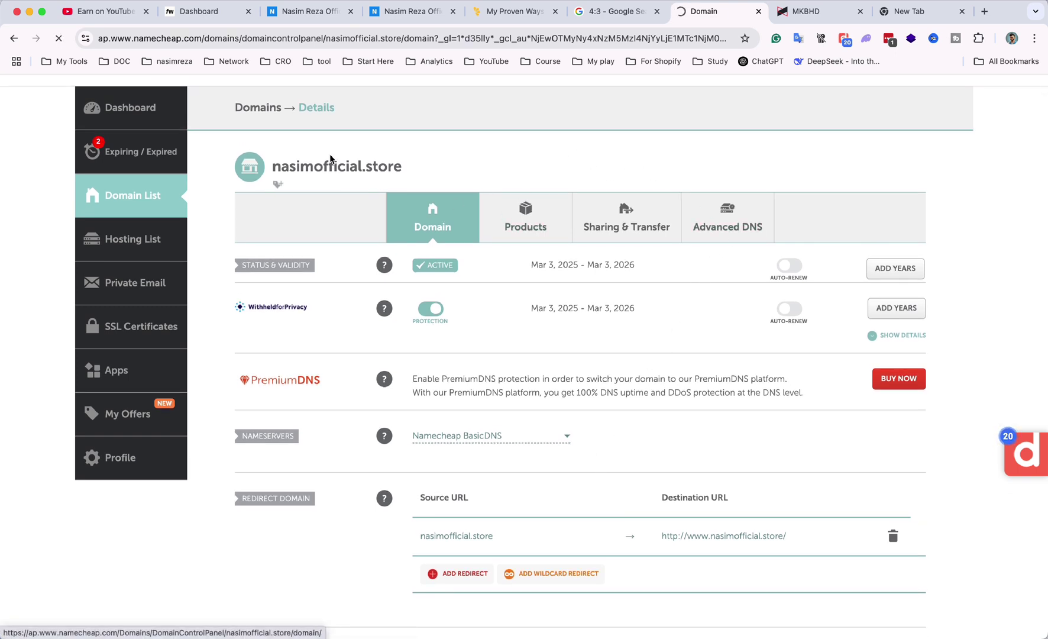
pyautogui.doubleClick(329, 169)
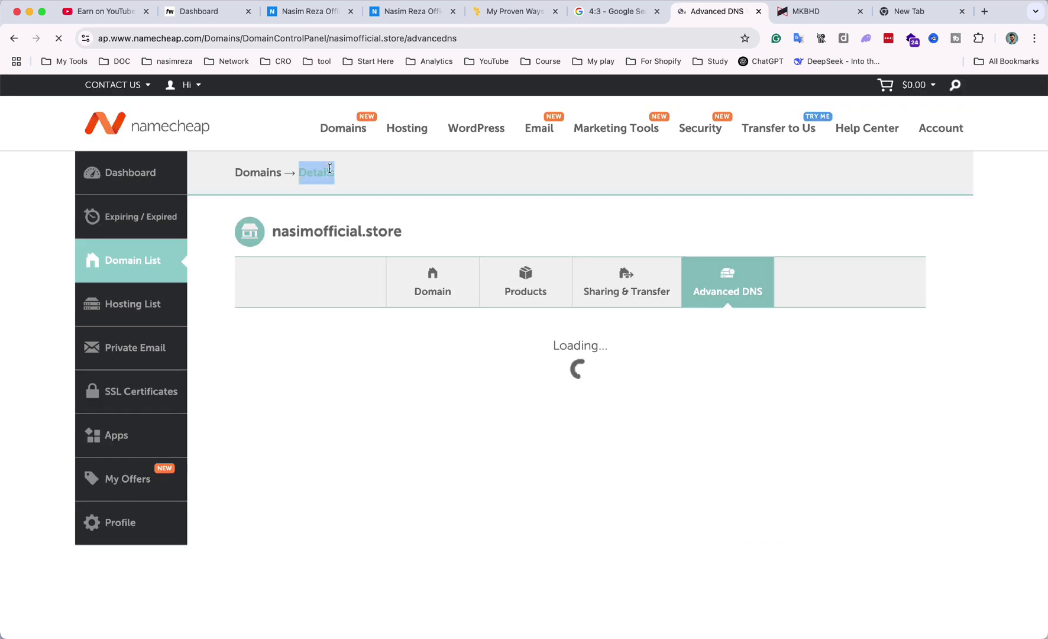
pyautogui.doubleClick(326, 232)
pyautogui.press('super+c')
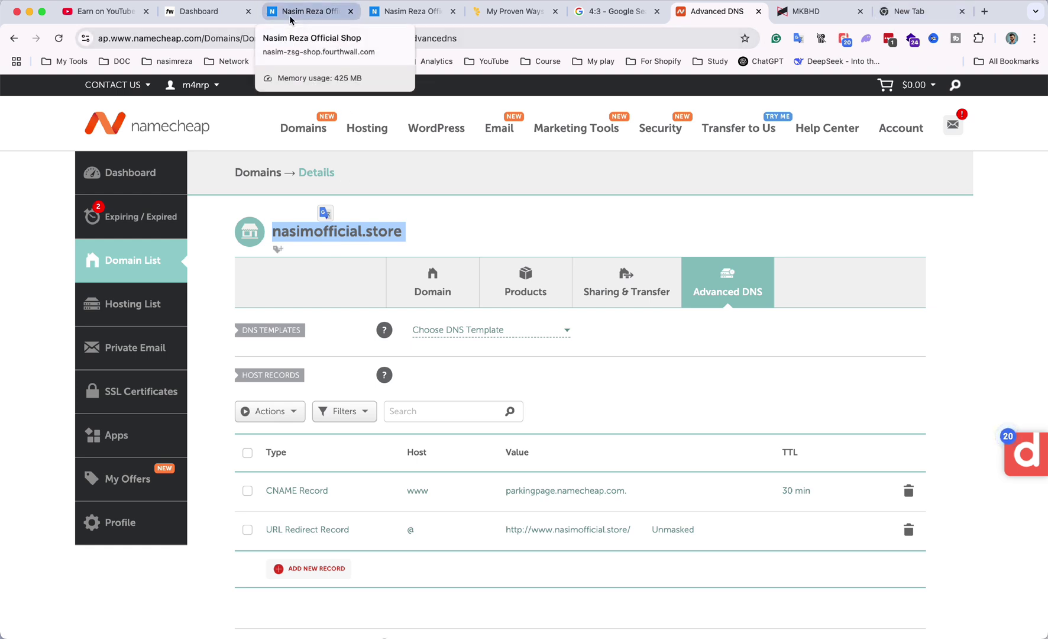
# Paste nasimofficial.store into Fourthwall's domain field and connect it.
pyautogui.click(210, 18)
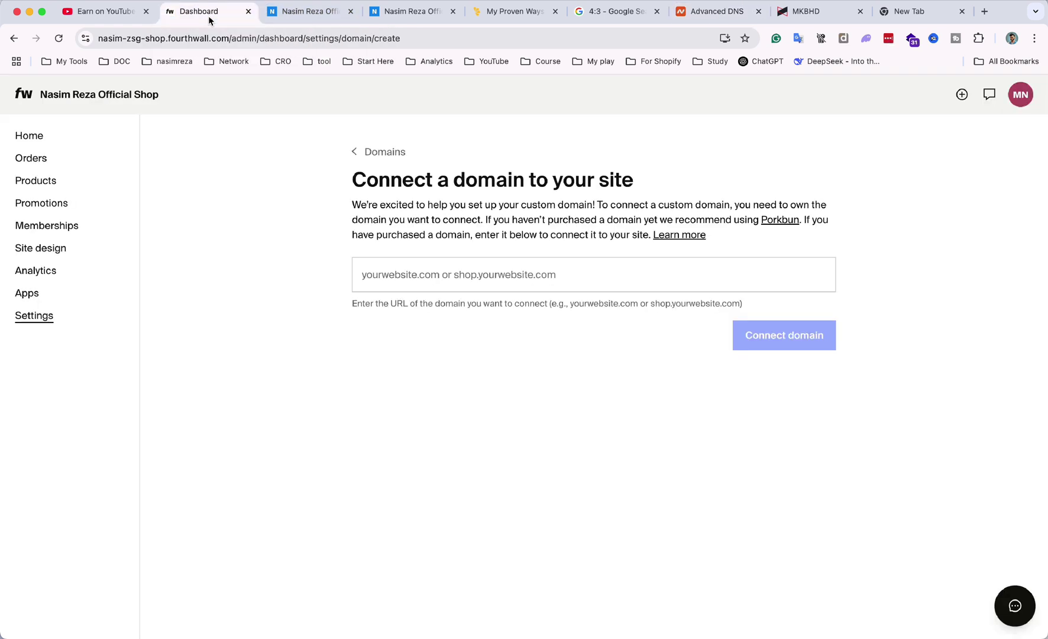
pyautogui.click(440, 276)
pyautogui.press('super+v')
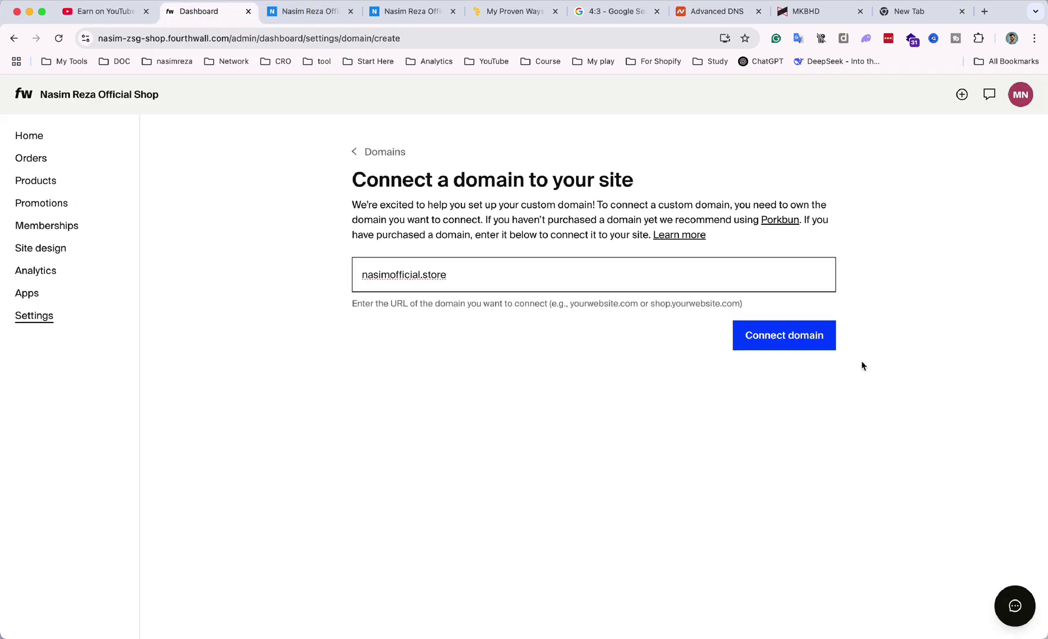
pyautogui.click(808, 345)
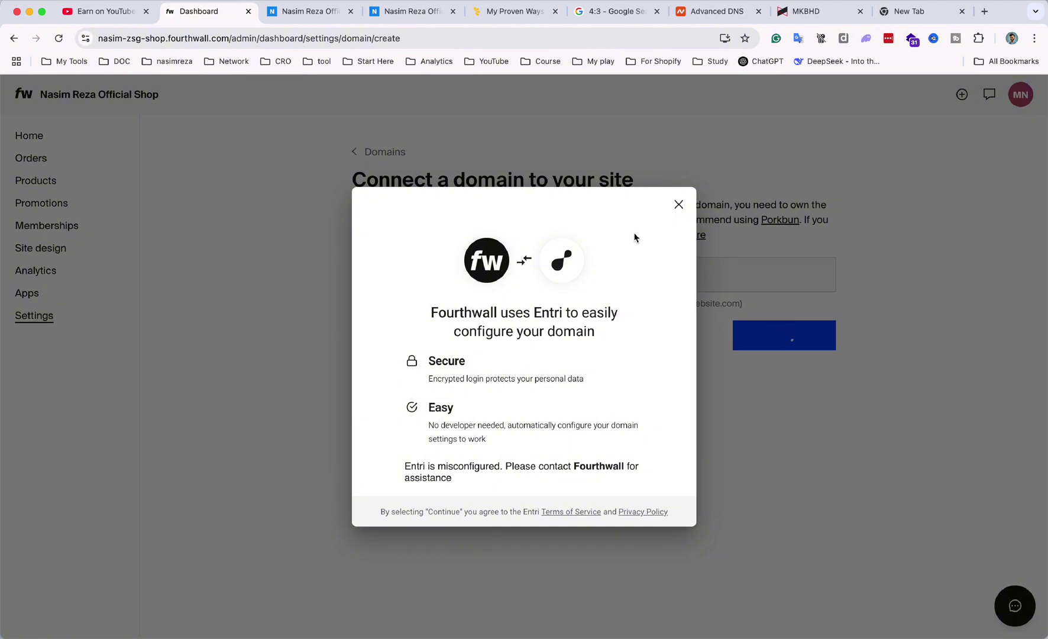
# Dismiss the Entri popup and review the required DNS records, including A @ 34.117.223.165.
pyautogui.click(677, 205)
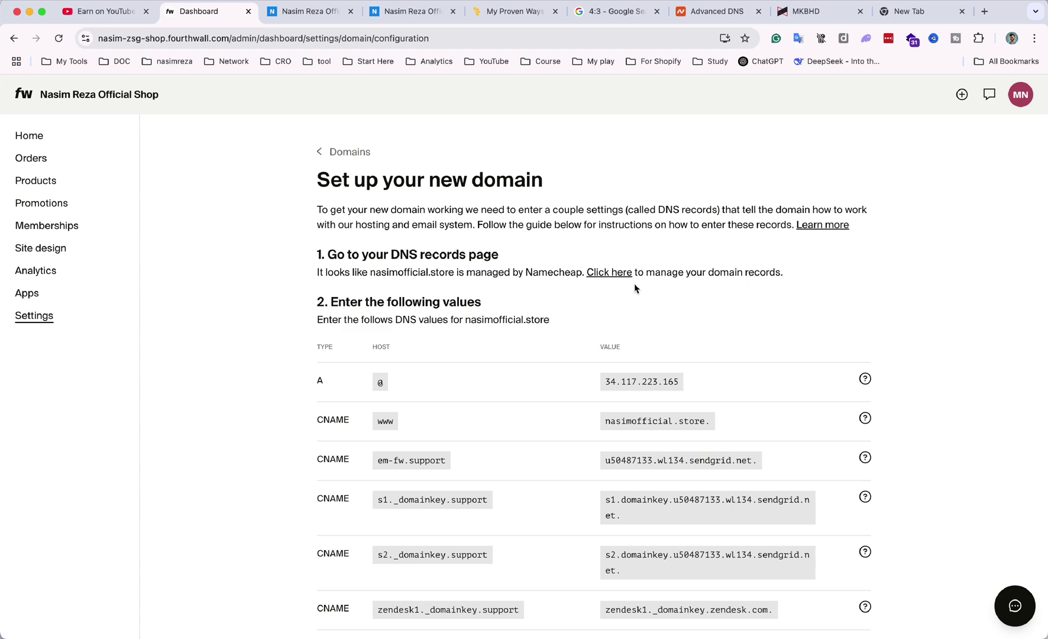
pyautogui.scroll(-3, 635, 288)
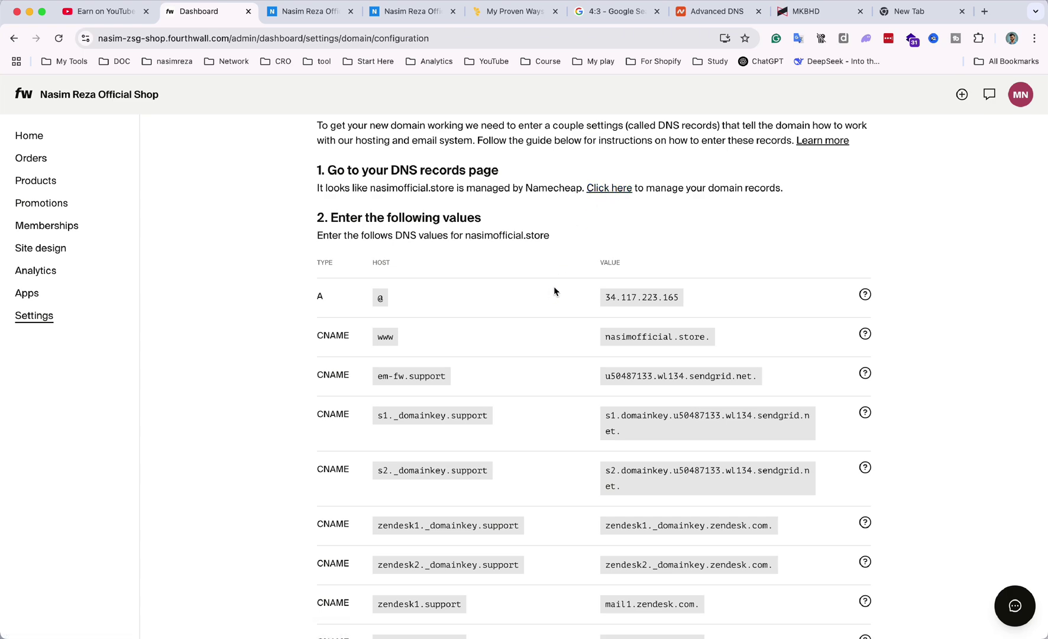
pyautogui.scroll(-5, 554, 290)
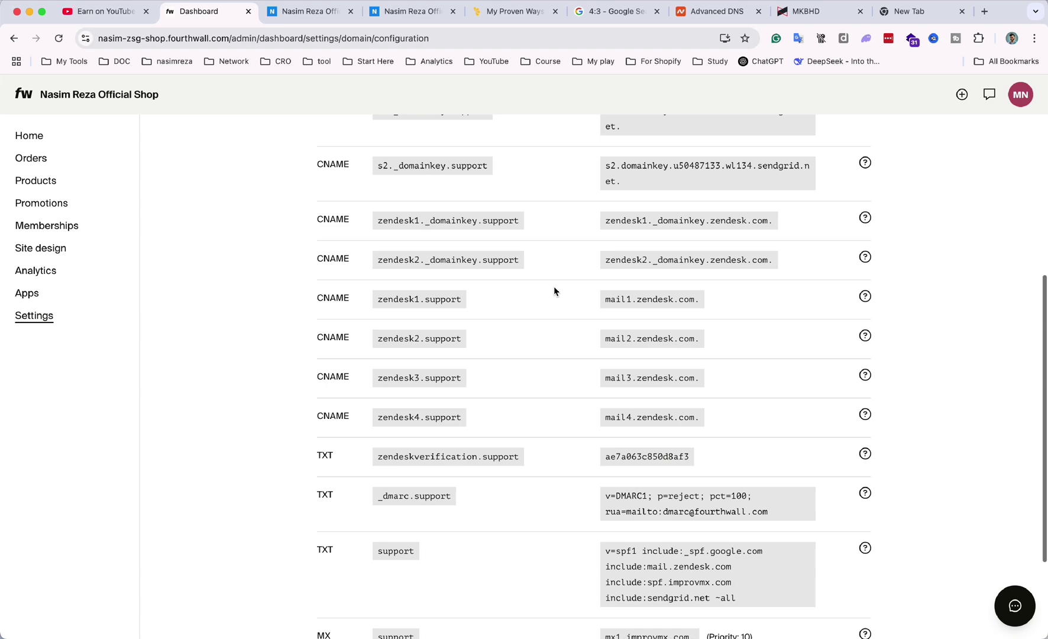
pyautogui.scroll(-3, 554, 290)
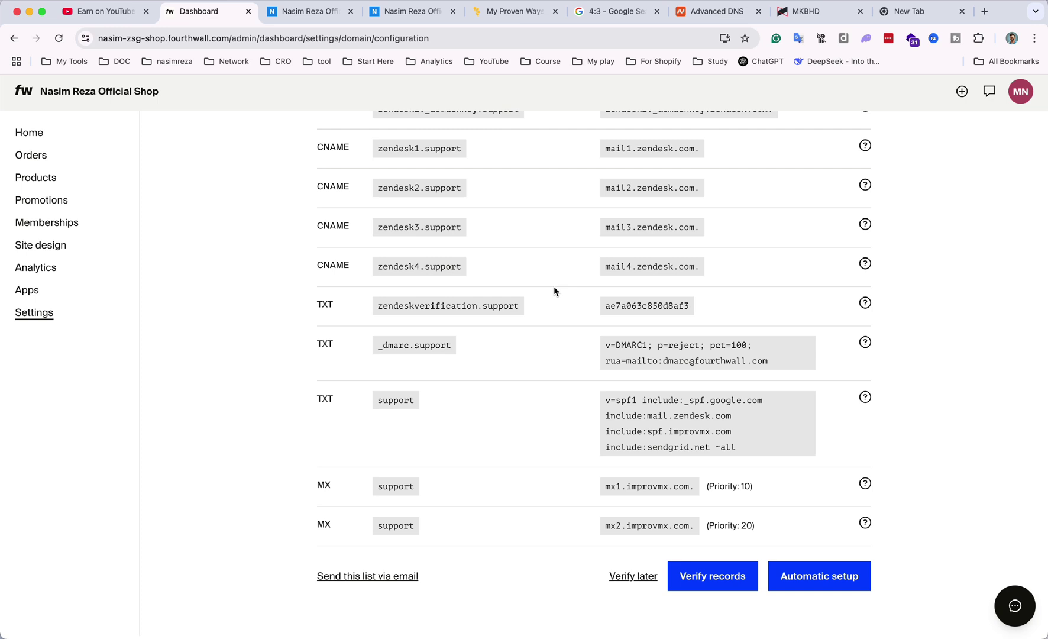
# Attempt Entri automatic setup, dismiss it, and go back to Namecheap's host records.
pyautogui.click(799, 577)
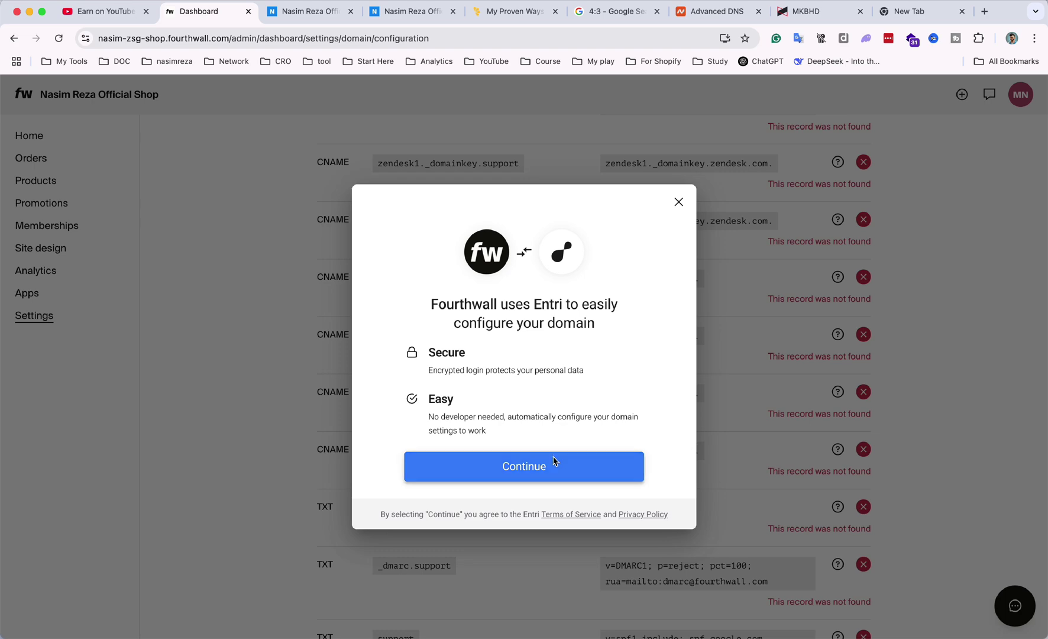
pyautogui.click(678, 203)
pyautogui.scroll(7, 677, 207)
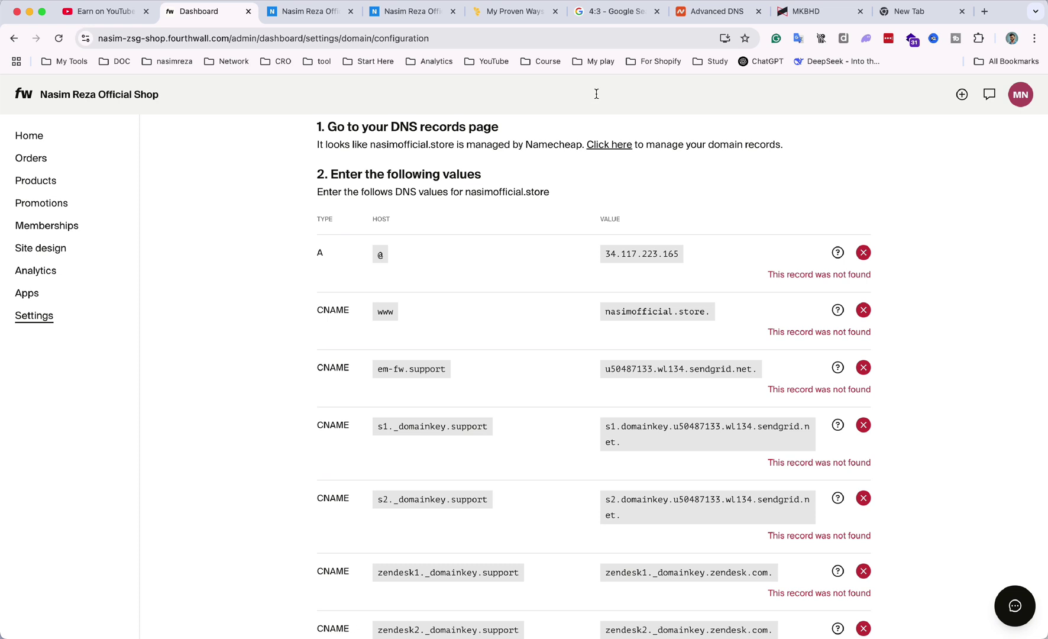
pyautogui.click(718, 14)
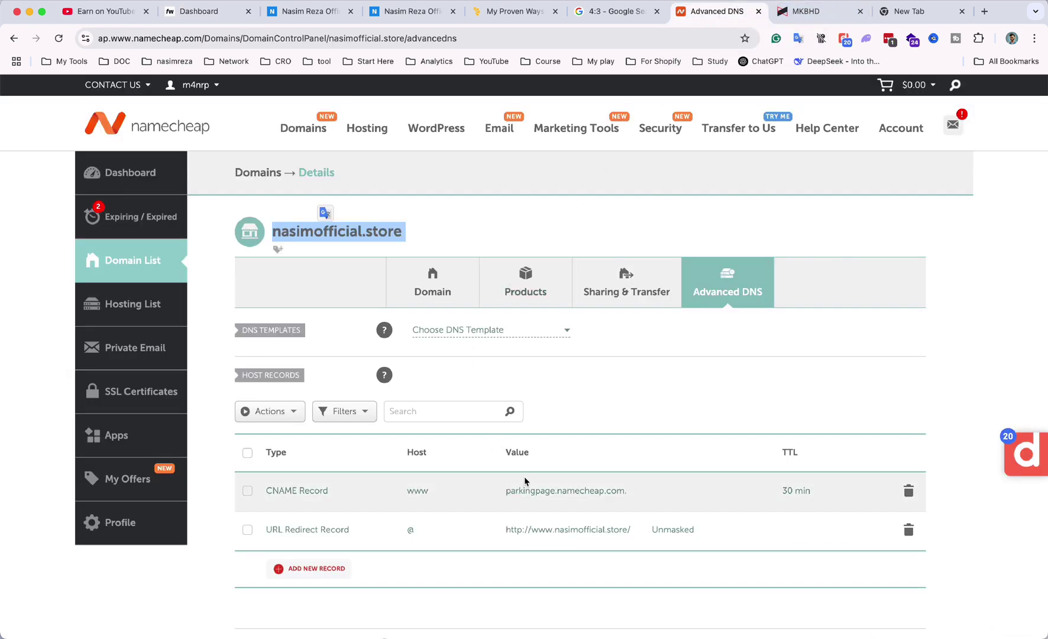
# Delete the URL Redirect and parkingpage CNAME records for nasimofficial.store.
pyautogui.scroll(-1, 436, 468)
pyautogui.scroll(-1, 437, 467)
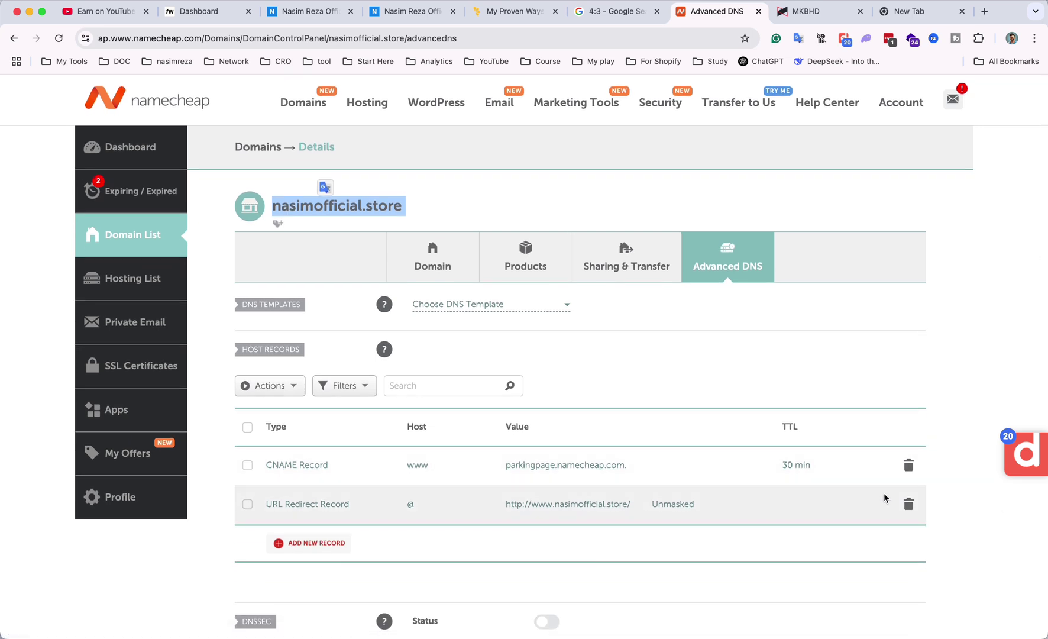
pyautogui.click(908, 503)
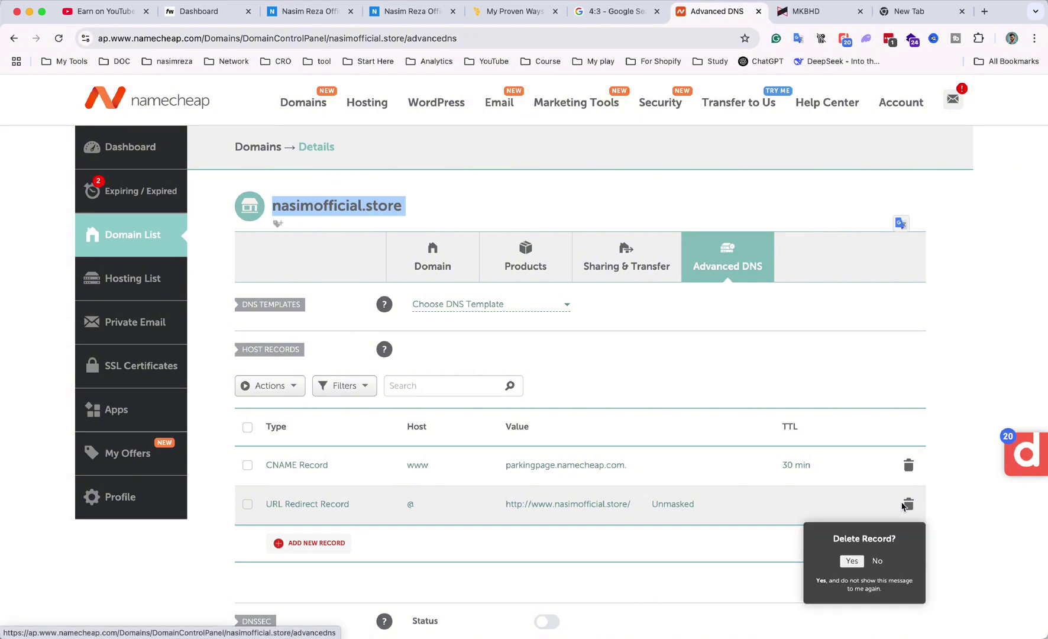
pyautogui.click(855, 561)
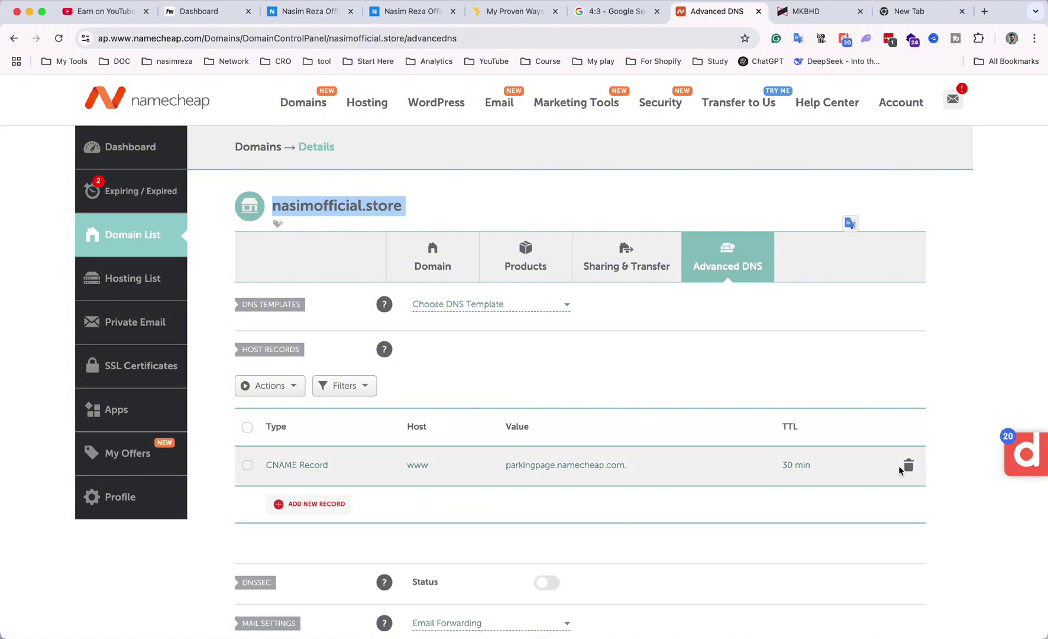
pyautogui.click(909, 465)
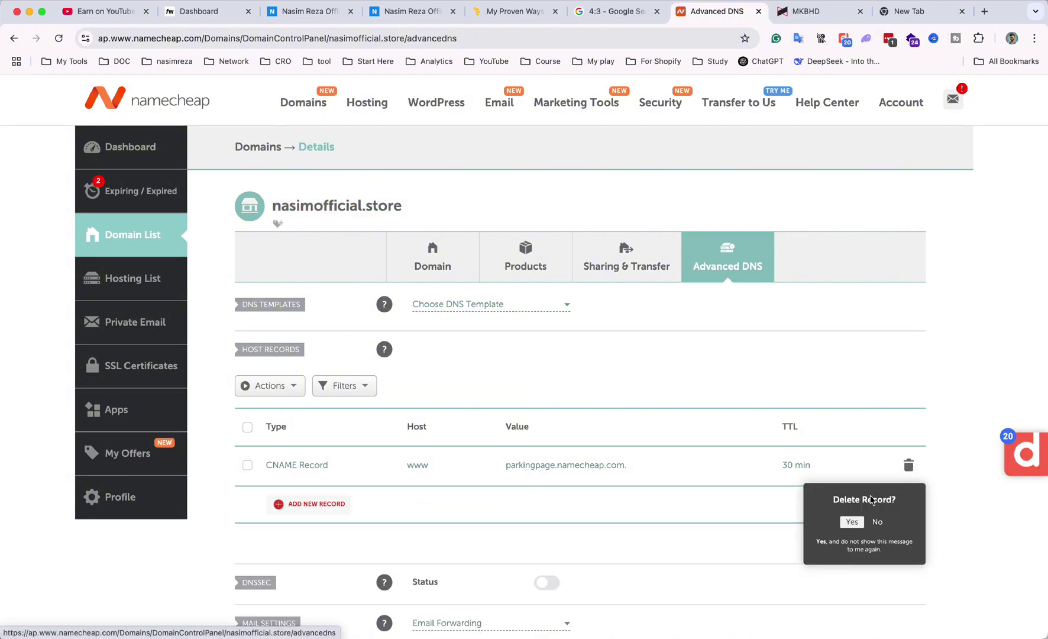
pyautogui.click(851, 521)
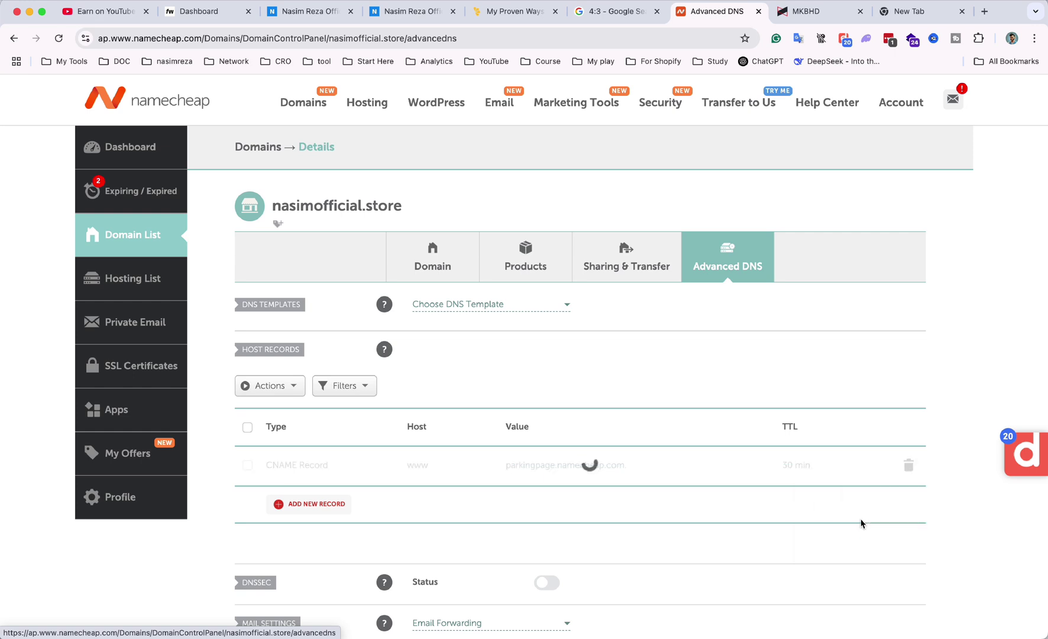
# Add an A record for @ with the pasted value 34.117.223.165.
pyautogui.click(306, 505)
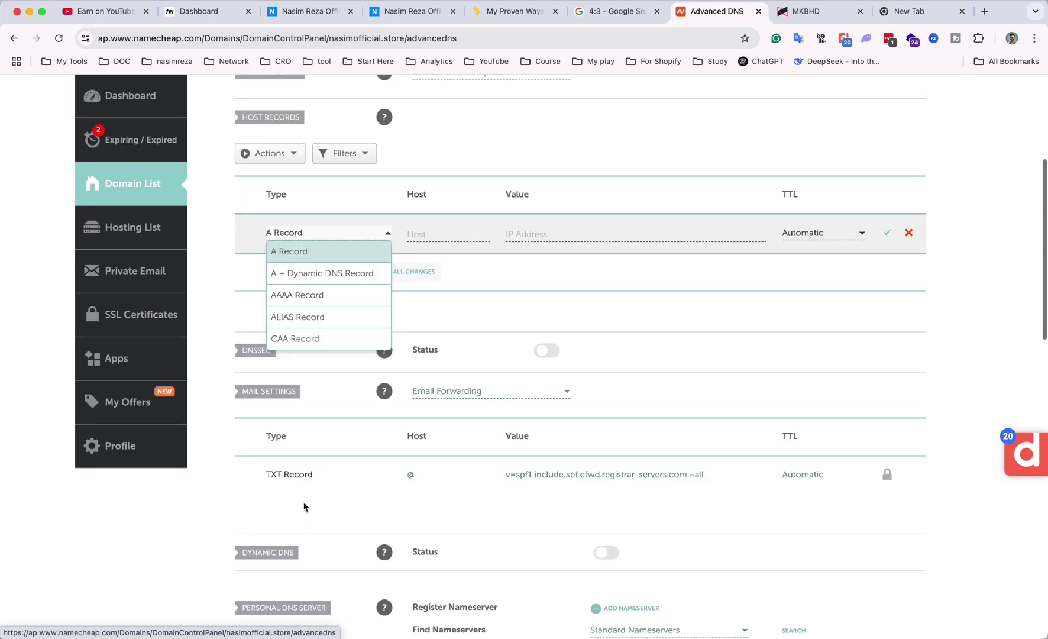
pyautogui.click(344, 251)
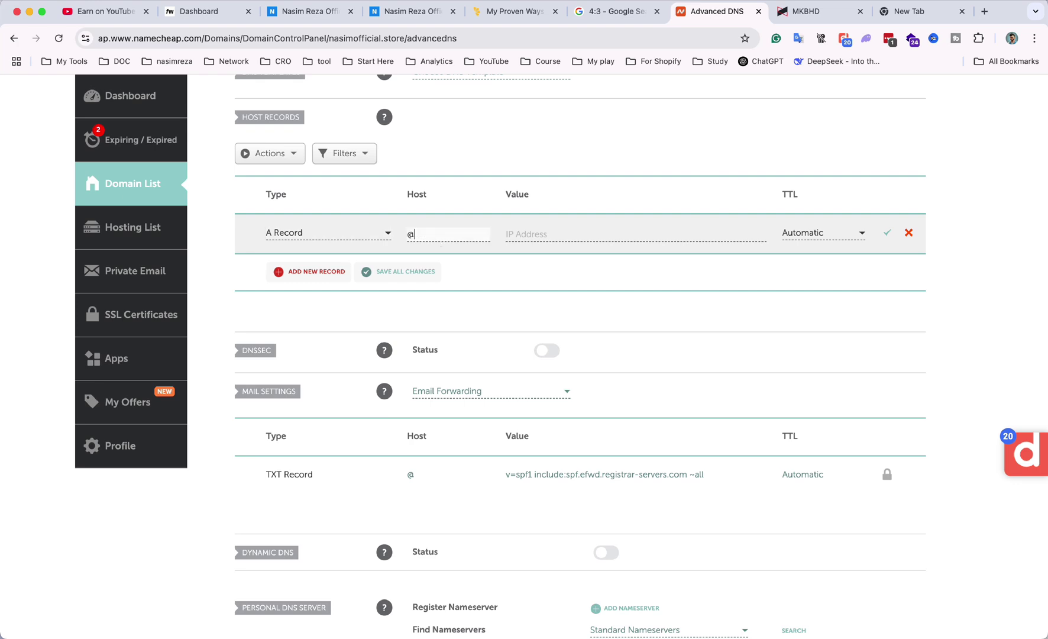
pyautogui.click(531, 235)
pyautogui.write('nasimofficial.store')
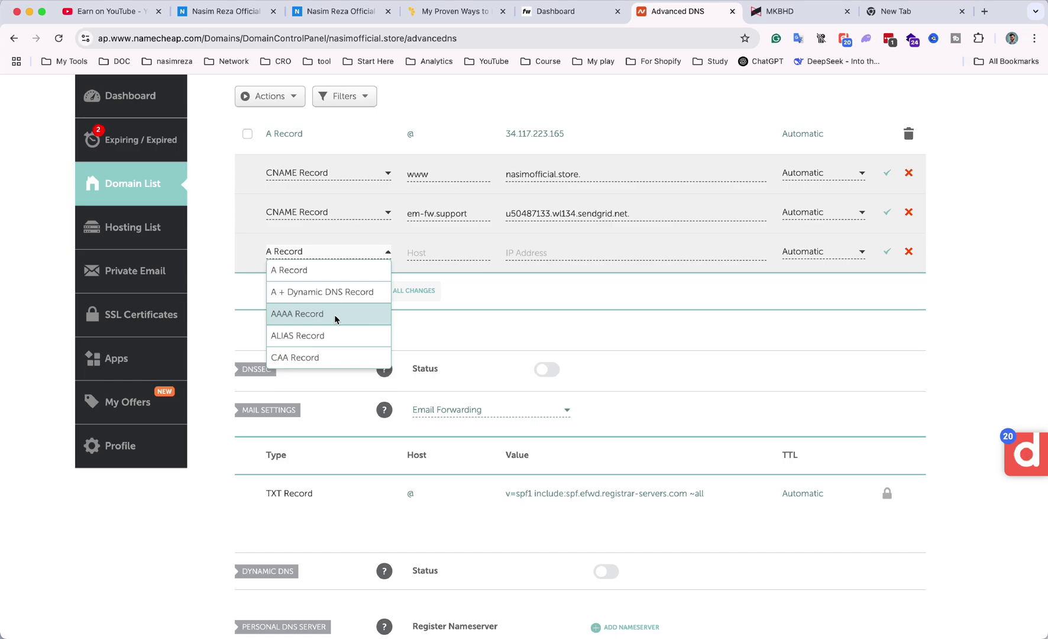
pyautogui.scroll(1, 335, 315)
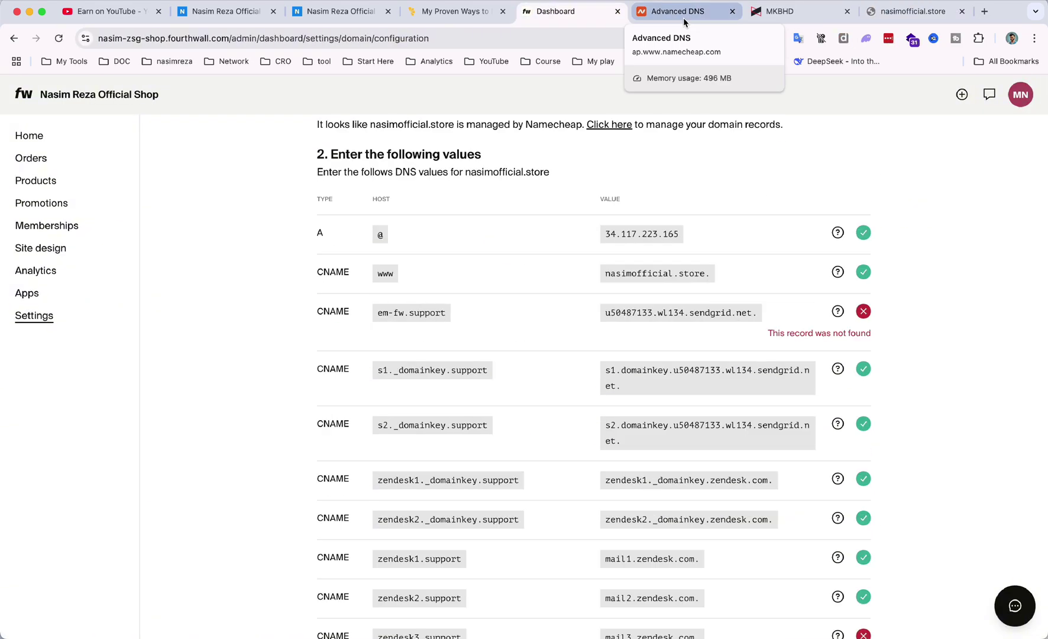
# Review the Namecheap records, then return to Fourthwall's DNS values checklist.
pyautogui.click(683, 18)
pyautogui.scroll(8, 608, 255)
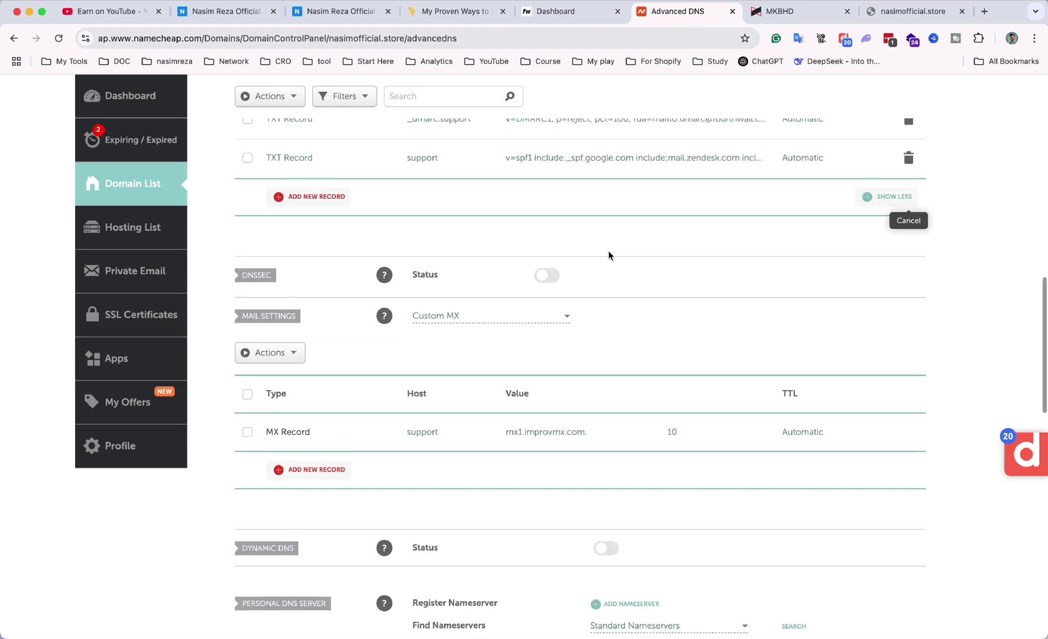
pyautogui.scroll(5, 608, 256)
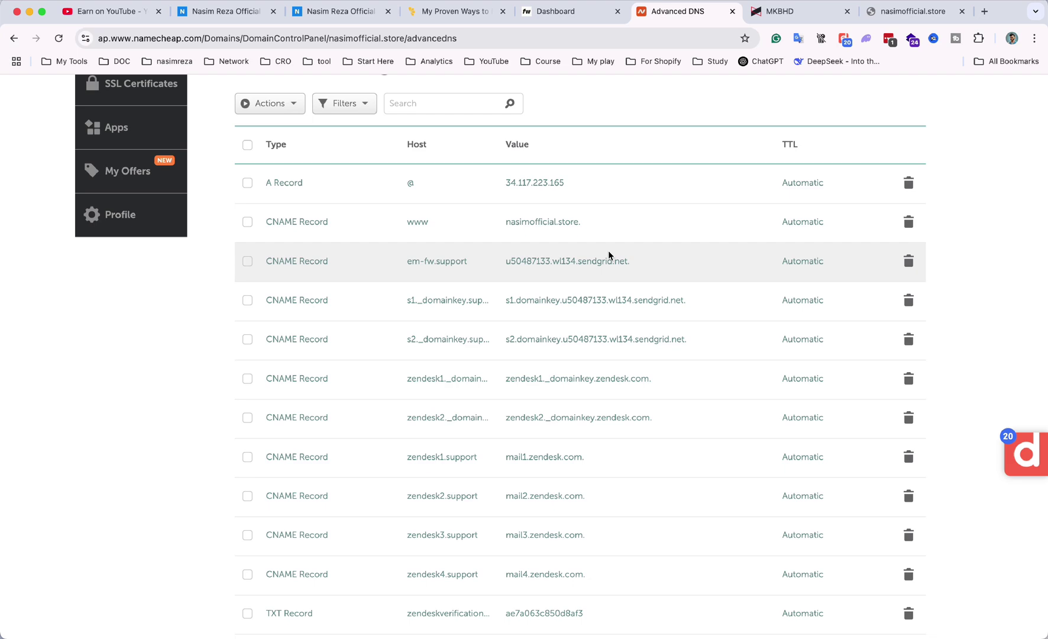
pyautogui.click(598, 17)
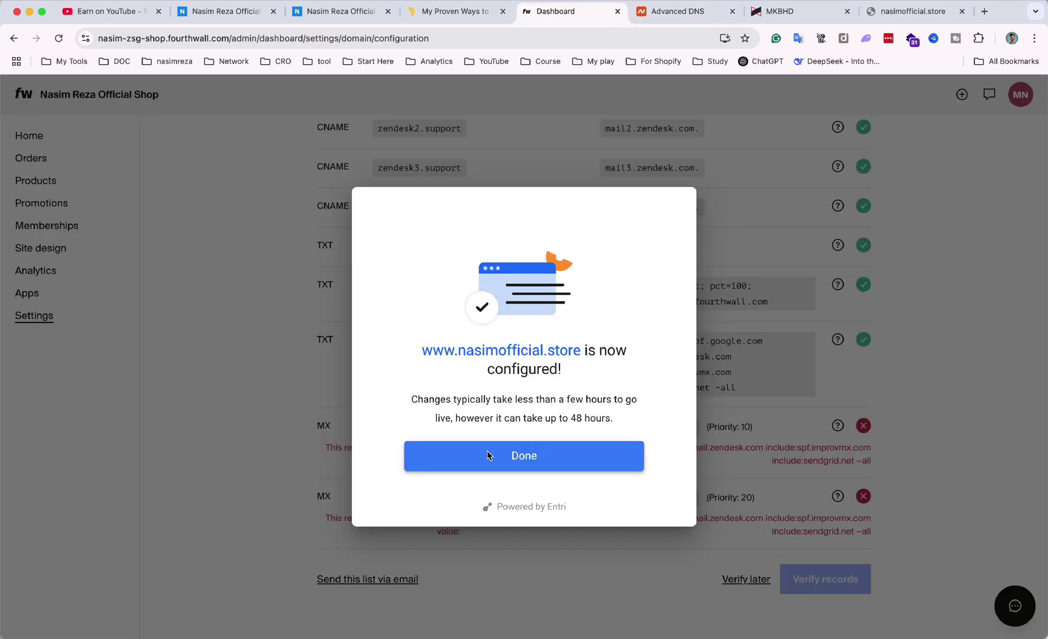
# Close the domain-configured confirmation and view nasimofficial.store under Settings > Domain.
pyautogui.click(534, 458)
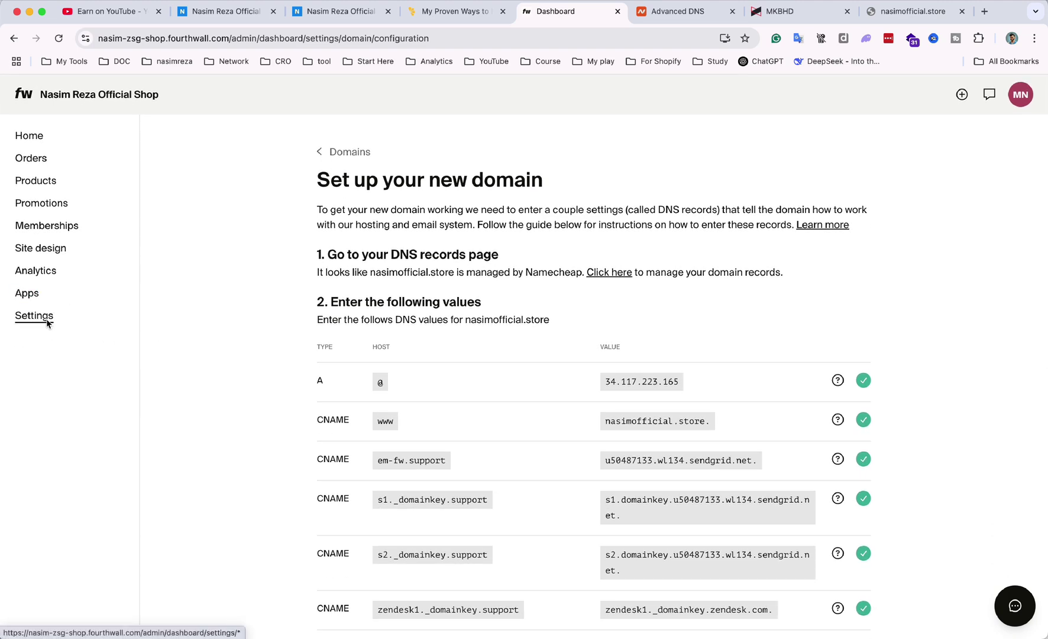
pyautogui.click(47, 321)
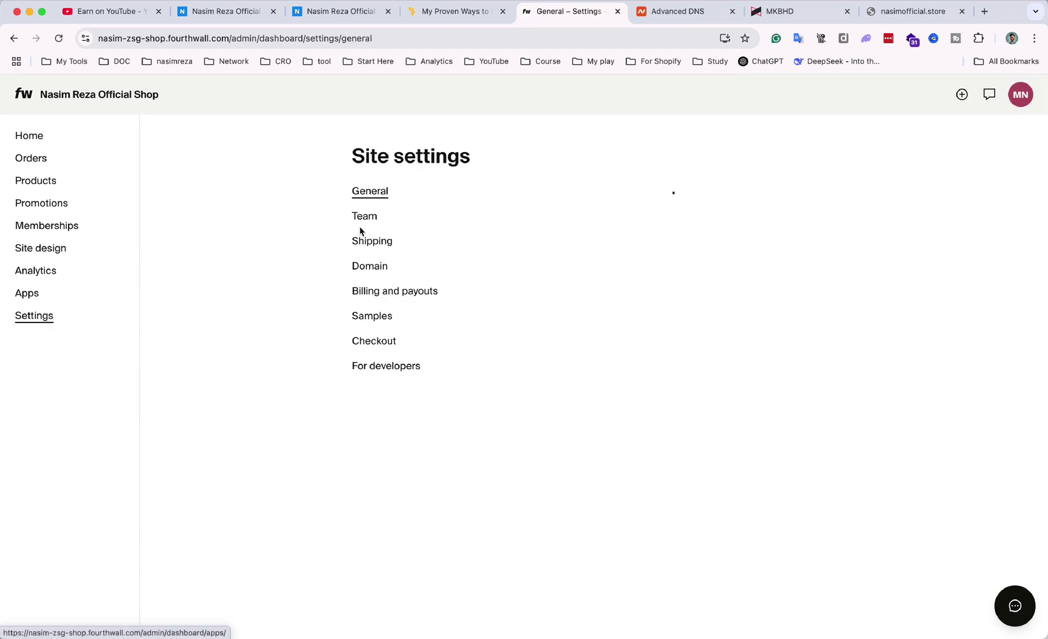
pyautogui.click(376, 268)
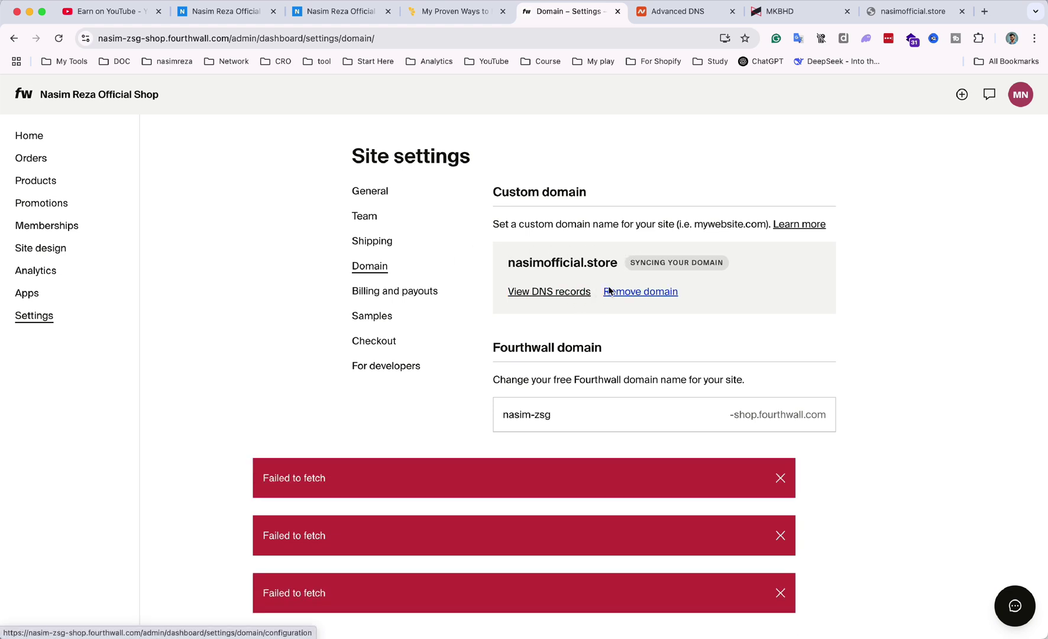
pyautogui.scroll(-3, 570, 272)
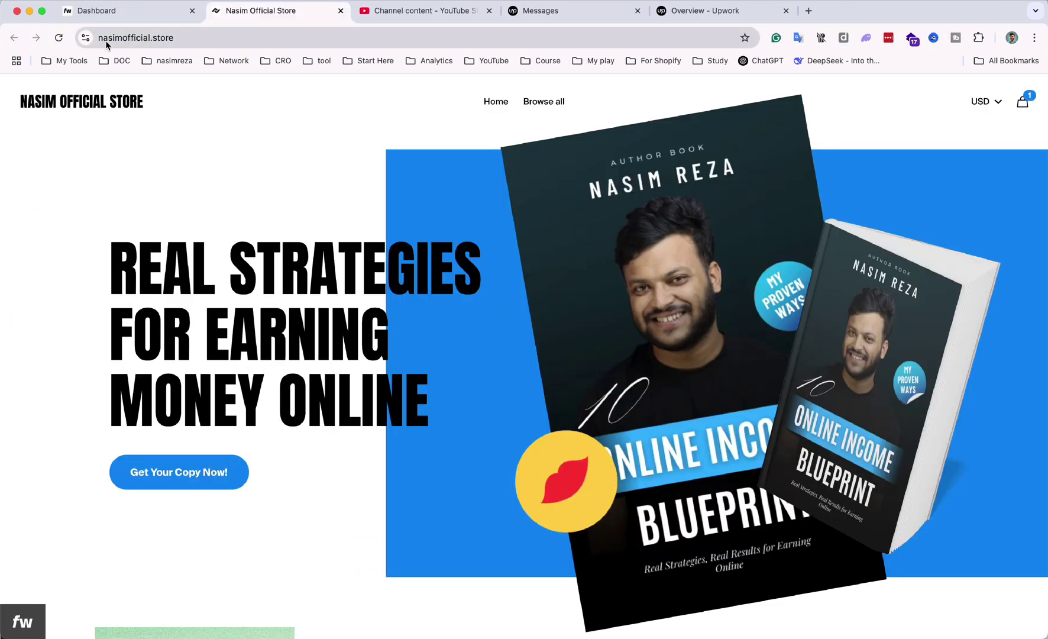
pyautogui.click(106, 39)
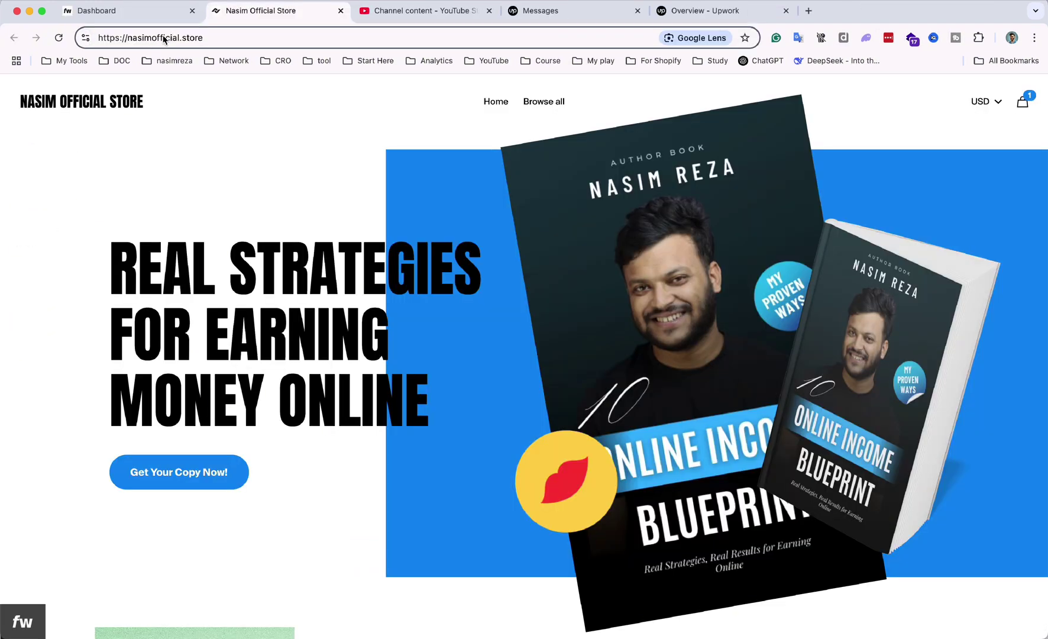
pyautogui.click(192, 128)
pyautogui.scroll(-20, 193, 129)
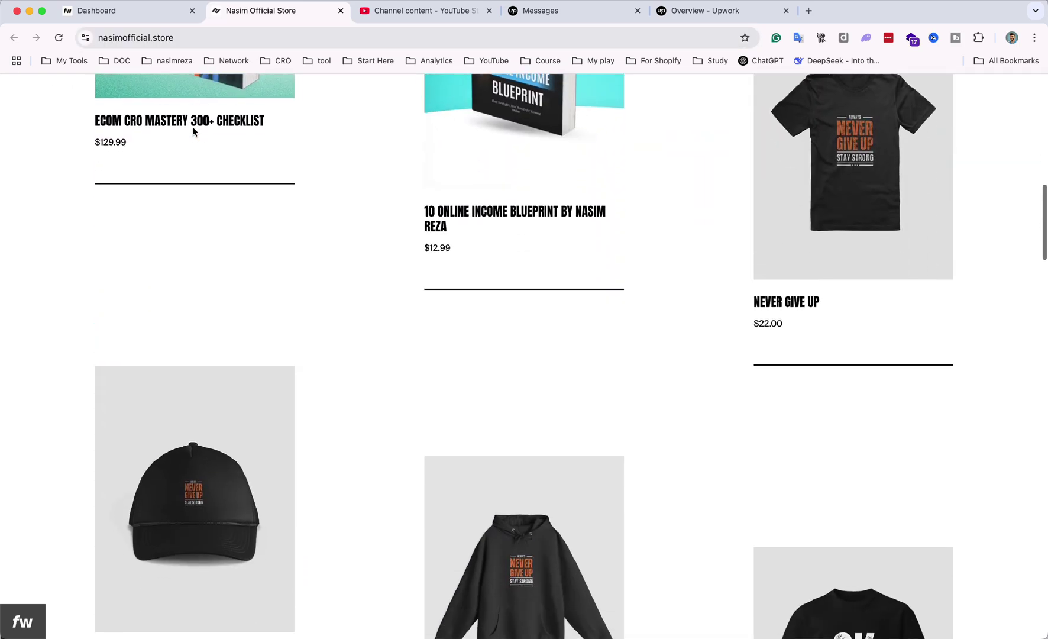
pyautogui.scroll(-20, 194, 131)
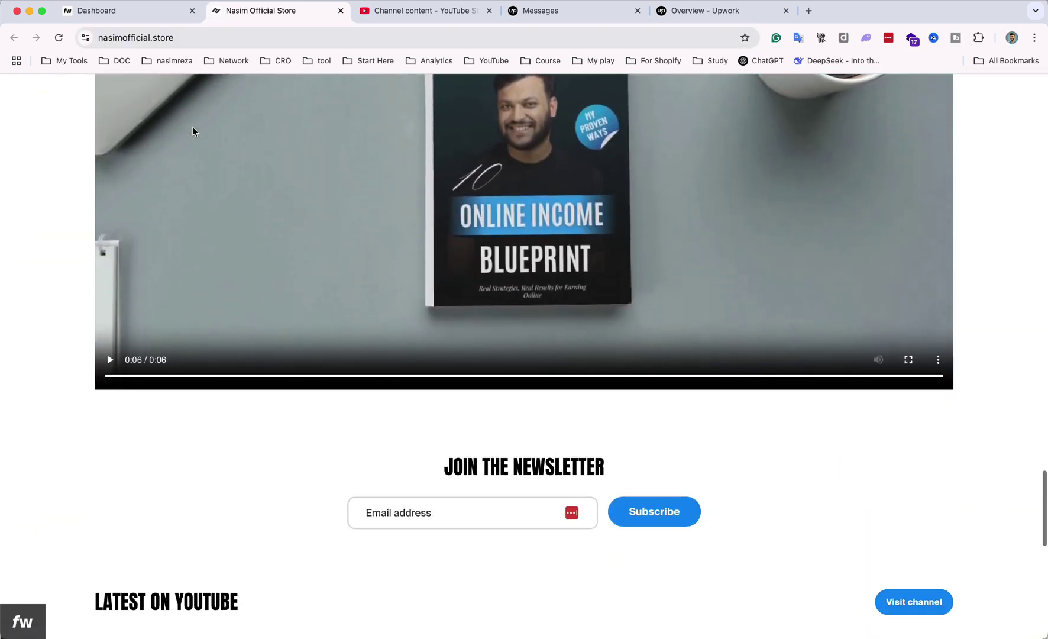
pyautogui.press('Home')
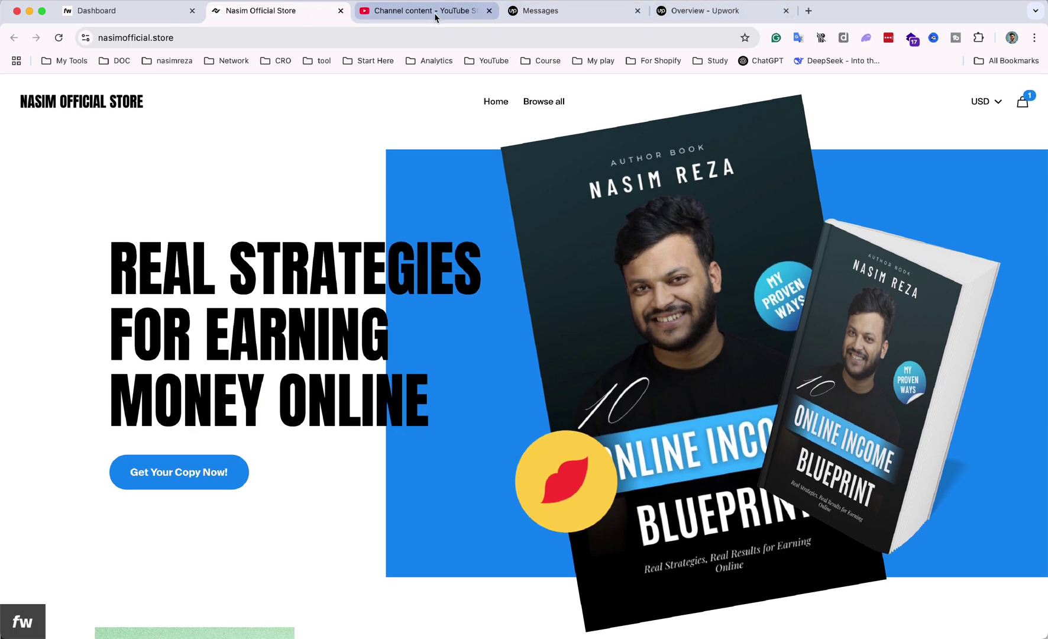
# From YouTube Studio, open the public channel's Store tab listing the Fourthwall products.
pyautogui.click(435, 16)
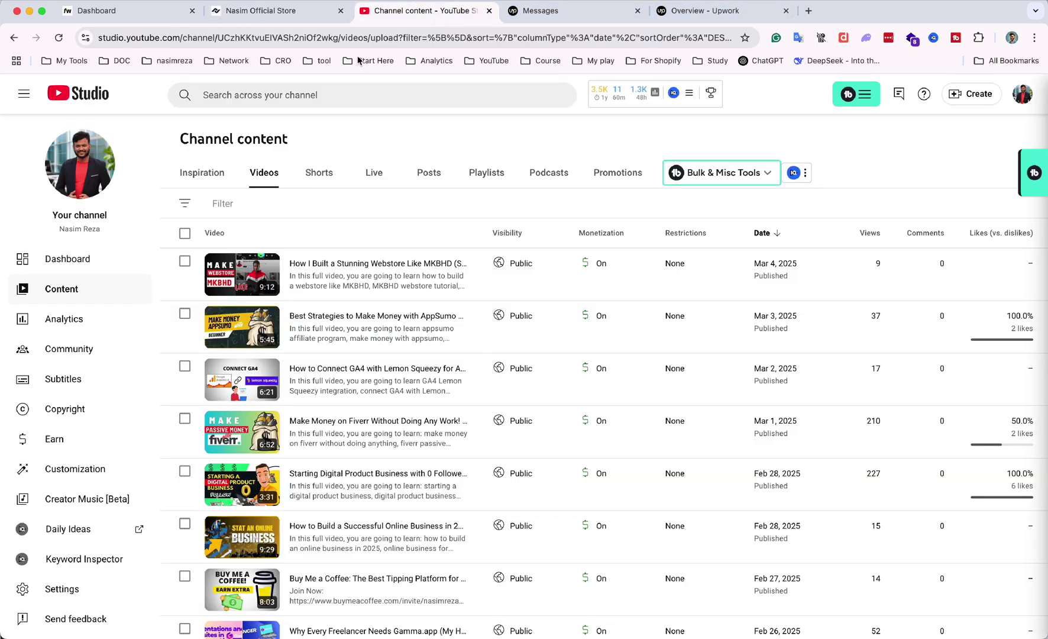
pyautogui.click(76, 171)
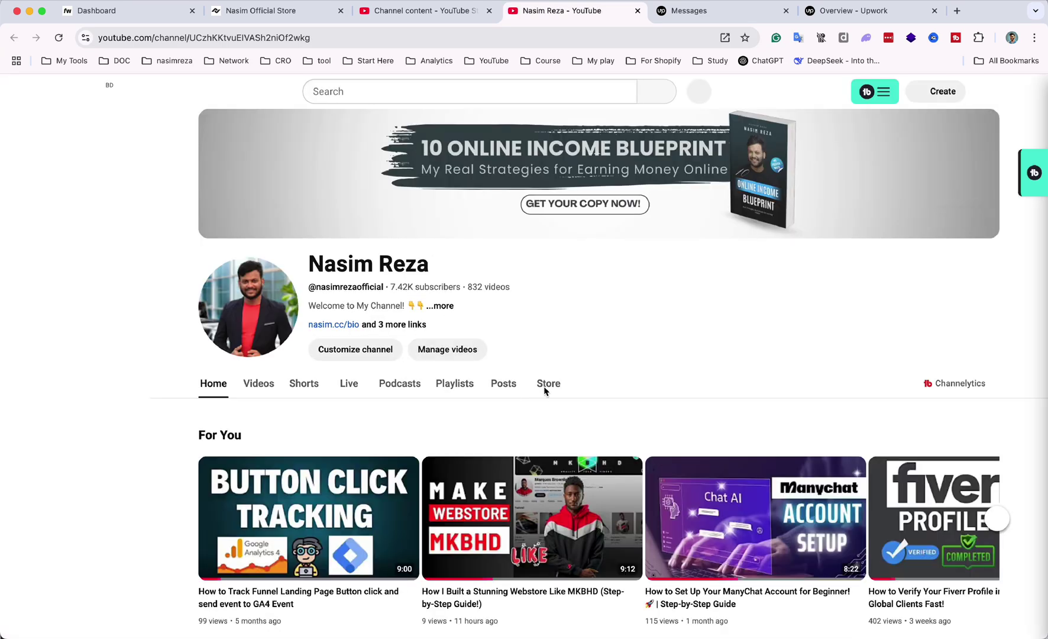
pyautogui.click(545, 390)
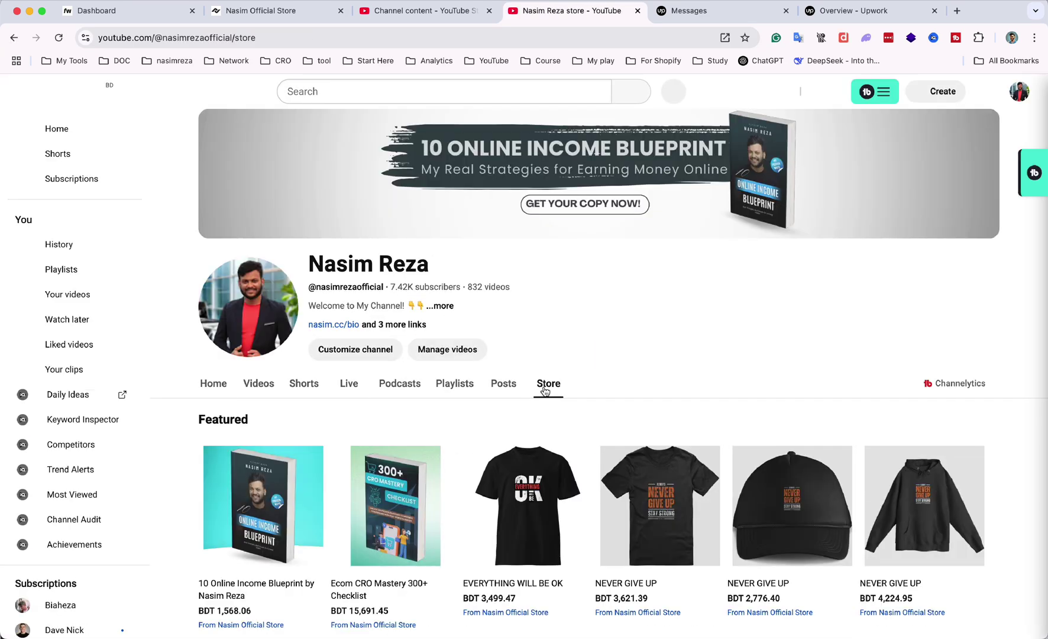
pyautogui.scroll(-3, 248, 414)
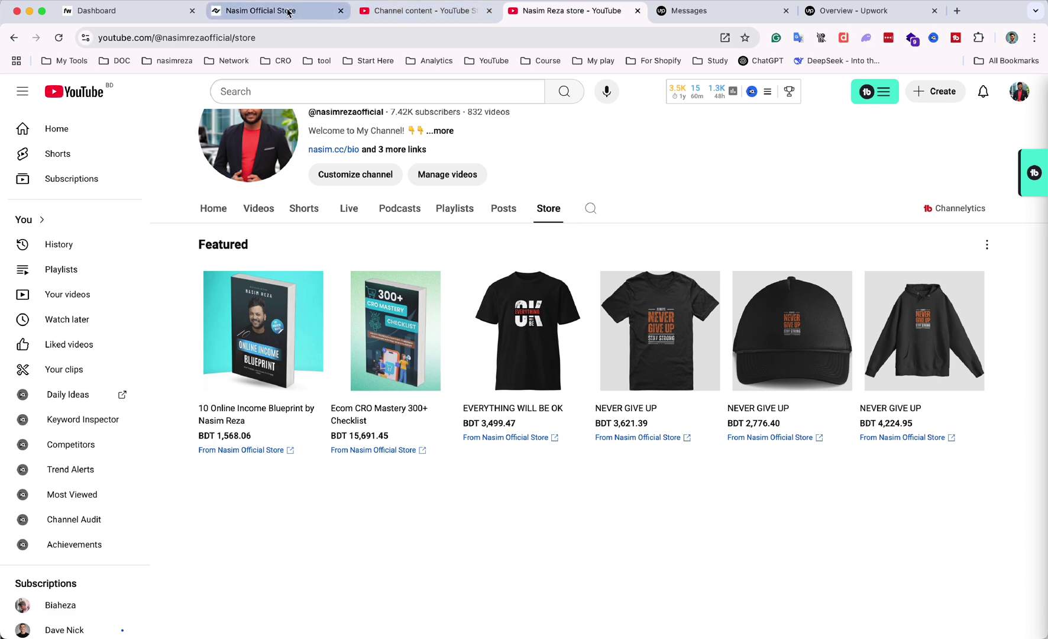
# Compare with the live Fourthwall storefront, then return to the YouTube store page.
pyautogui.click(152, 10)
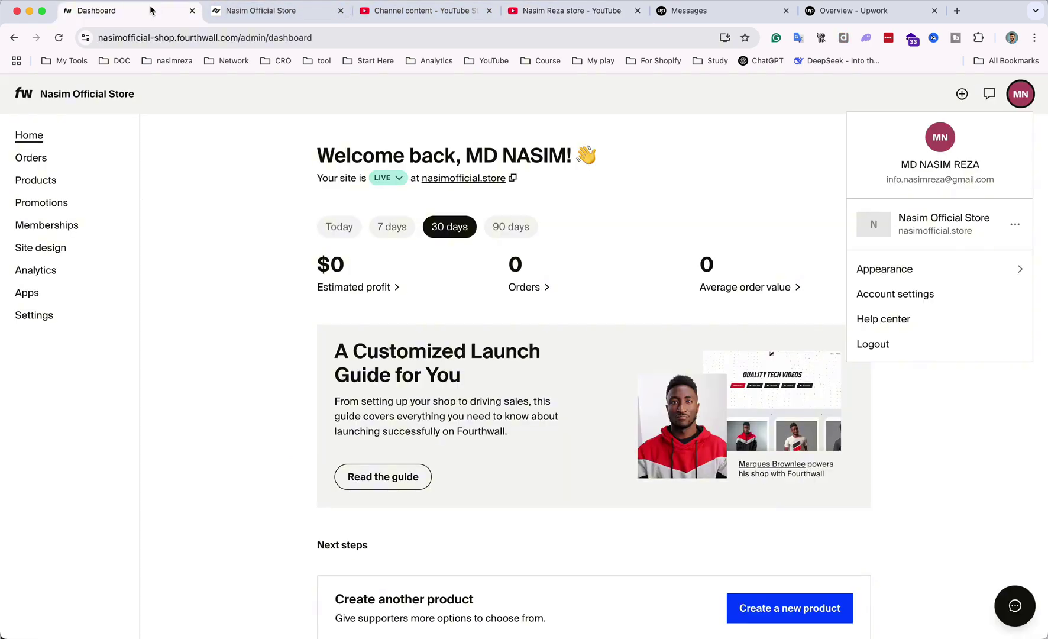
pyautogui.click(226, 10)
pyautogui.scroll(-8, 440, 279)
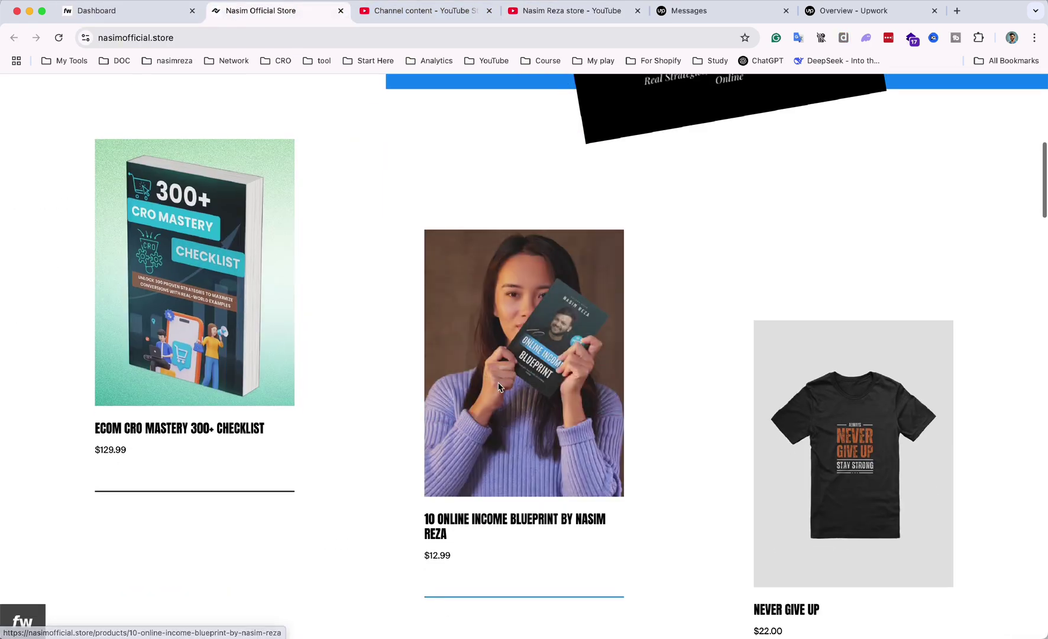
pyautogui.scroll(-6, 966, 475)
pyautogui.scroll(15, 966, 475)
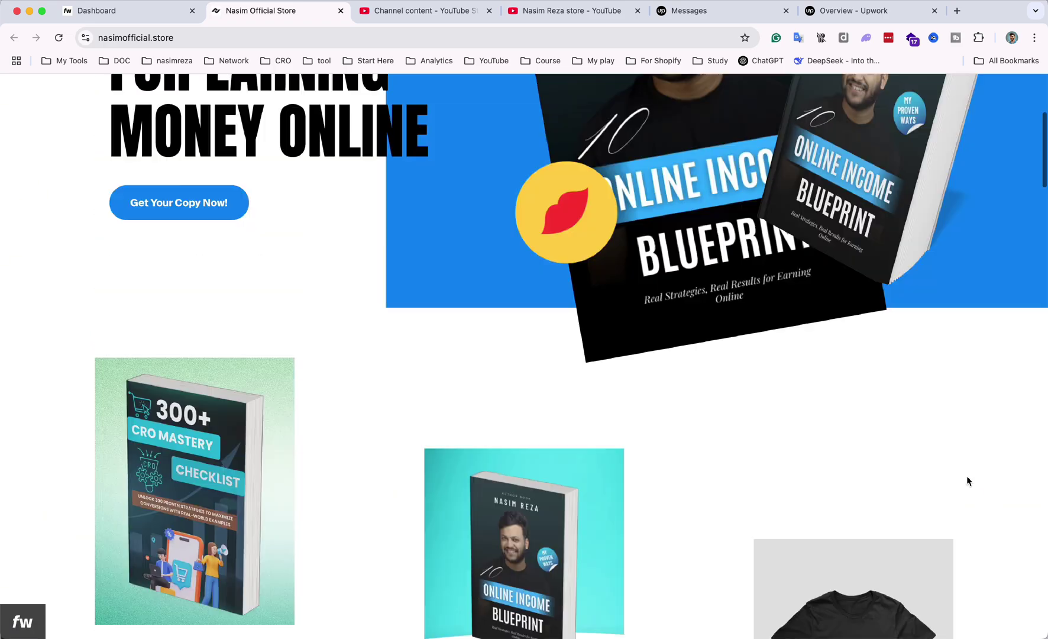
pyautogui.click(573, 12)
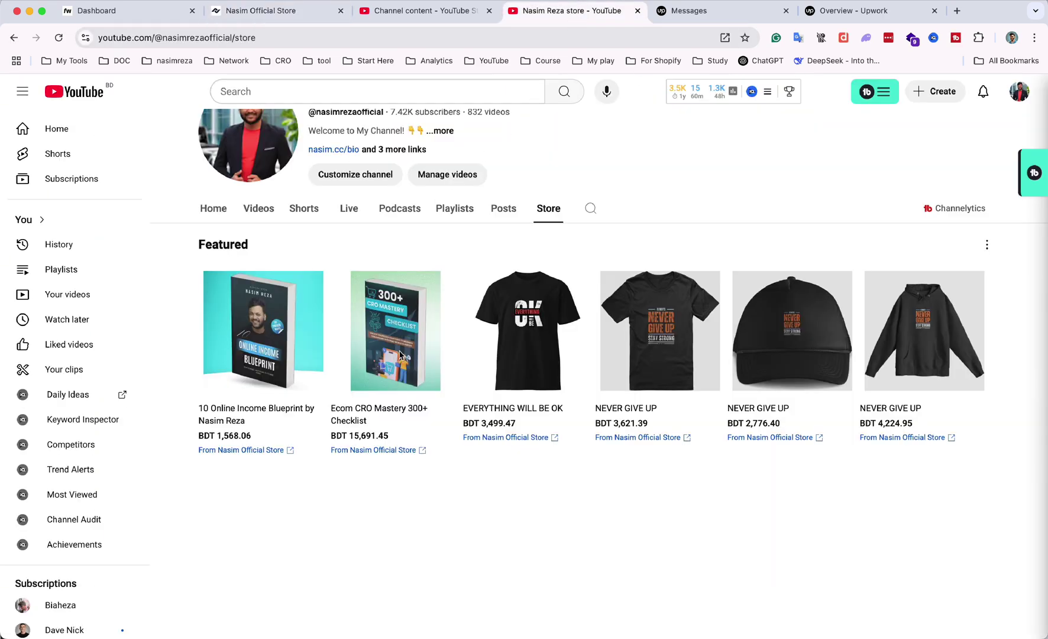